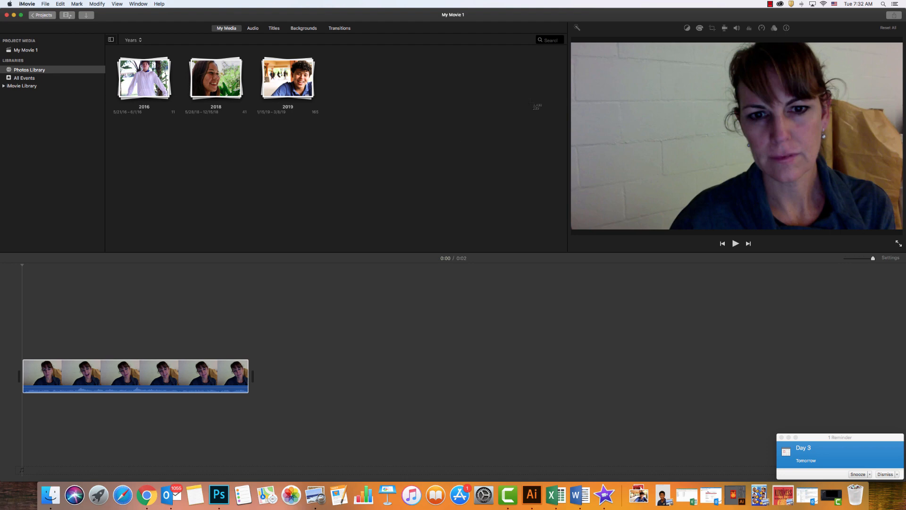
Capture a screenshot of the video frame in the iMovie preview, switch to Keynote and dismiss its update notice.
drag(572, 43, 902, 231)
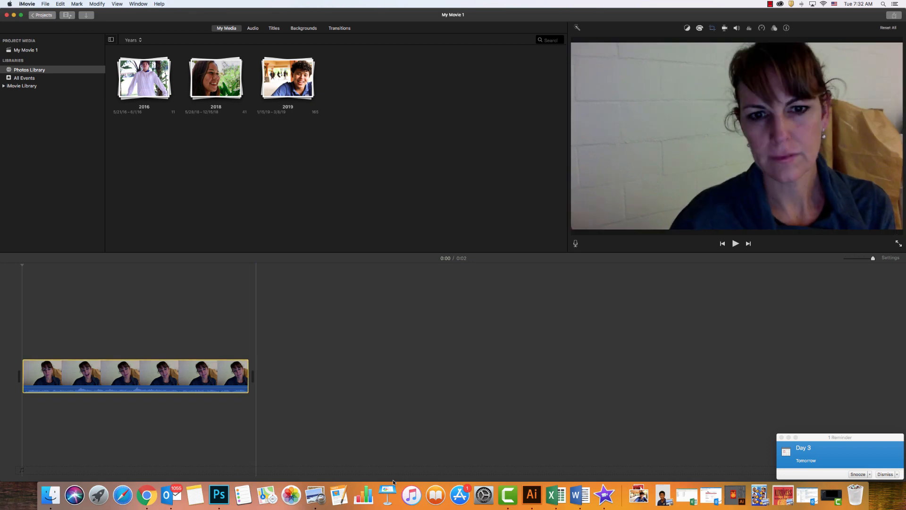
click(387, 495)
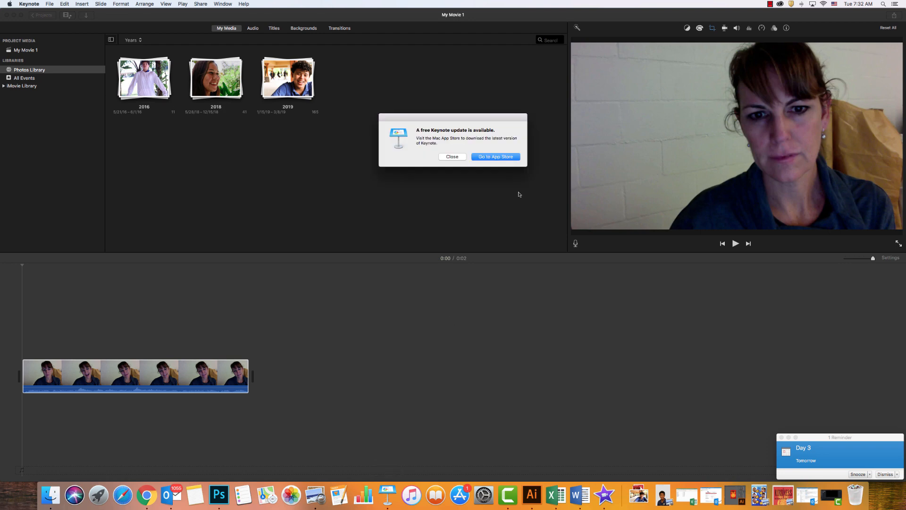
click(451, 157)
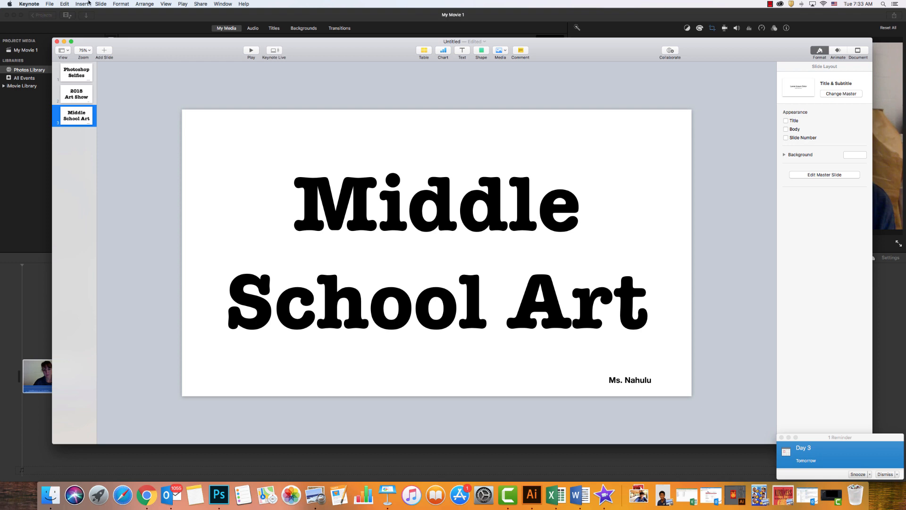
Create a new Keynote presentation using the Wide version of the White theme.
click(50, 4)
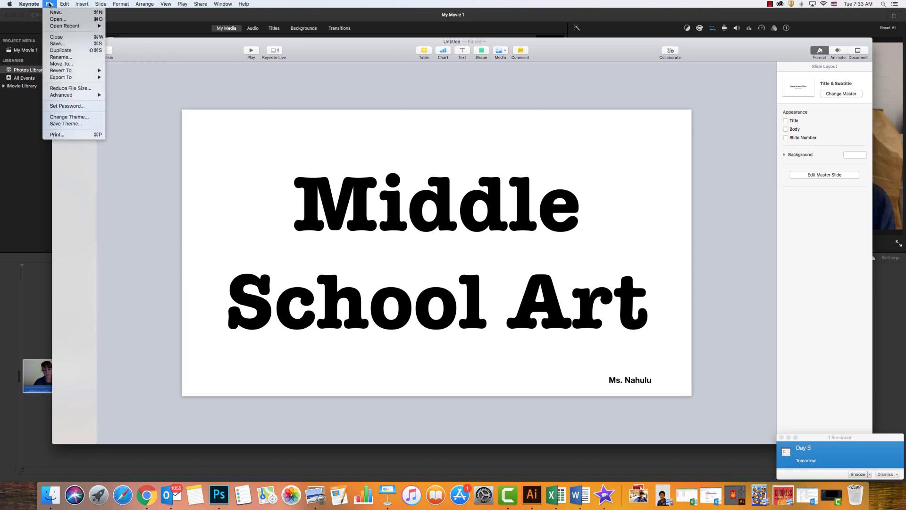
click(52, 116)
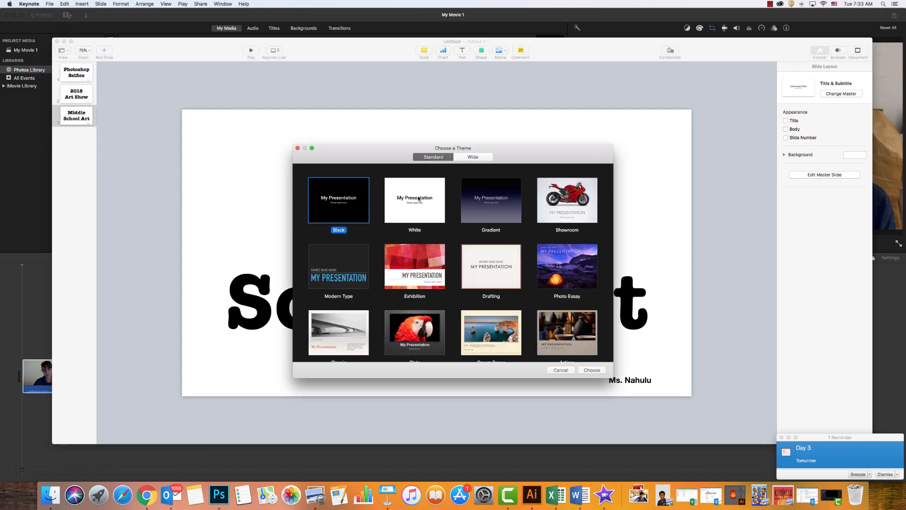
click(473, 157)
click(406, 198)
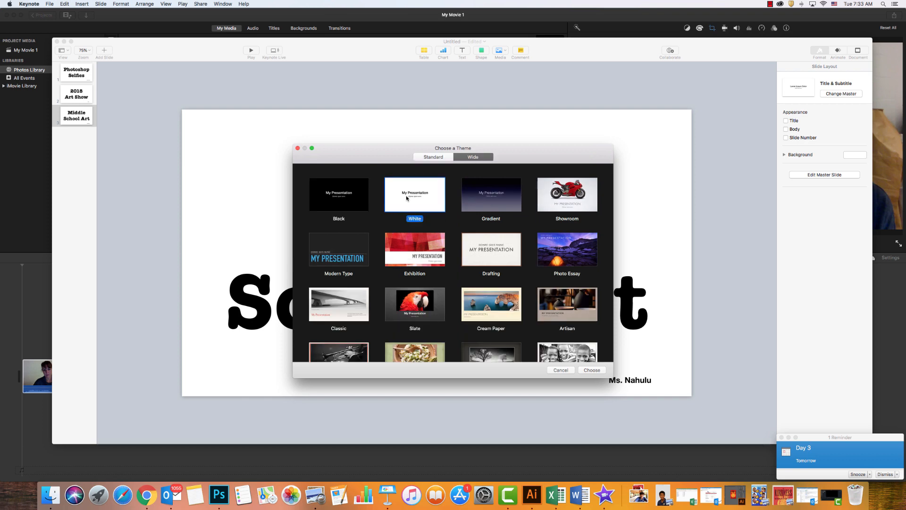
click(591, 370)
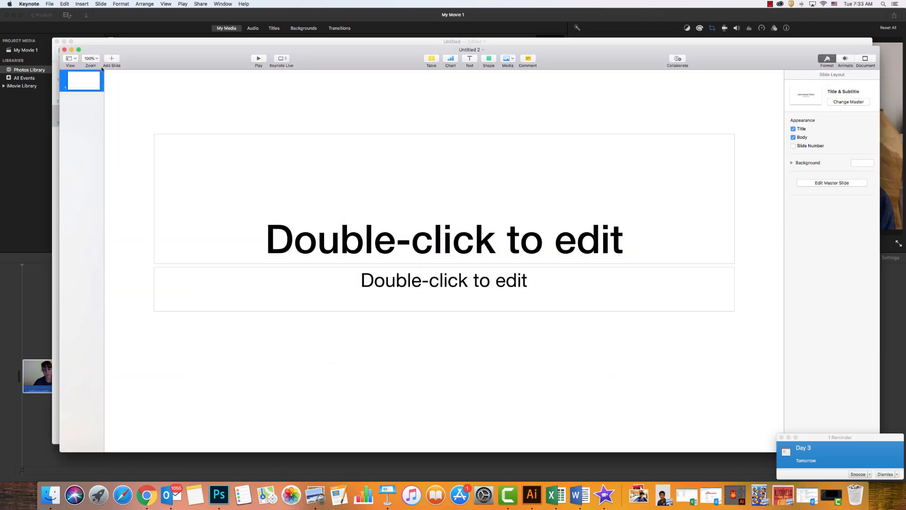
Delete the title and subtitle placeholders from the new slide.
click(96, 60)
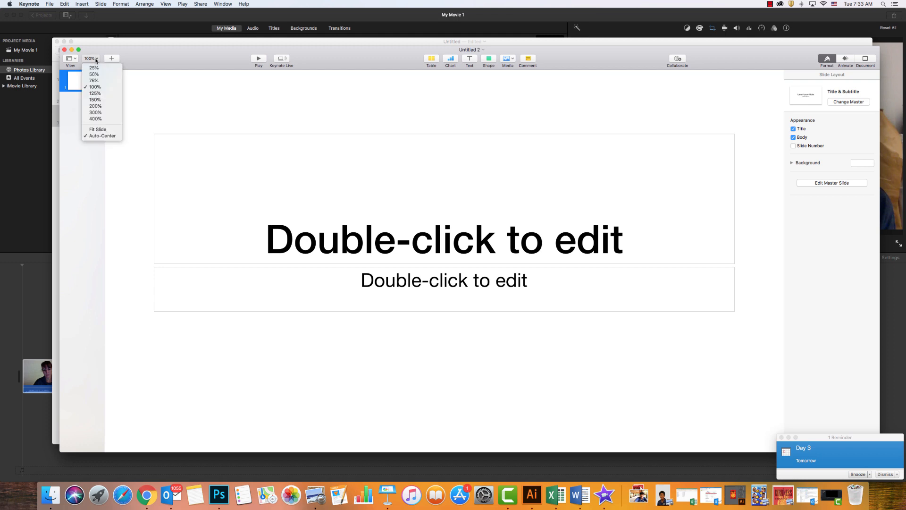
click(99, 129)
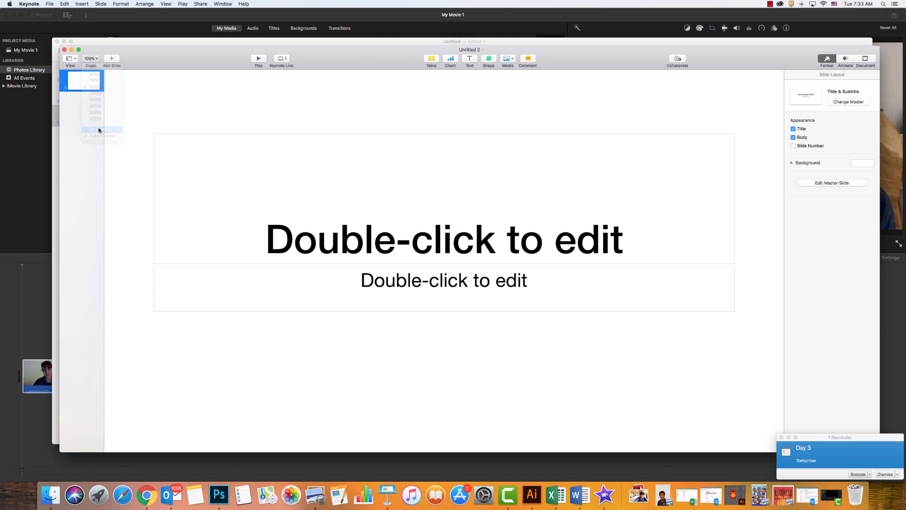
click(91, 59)
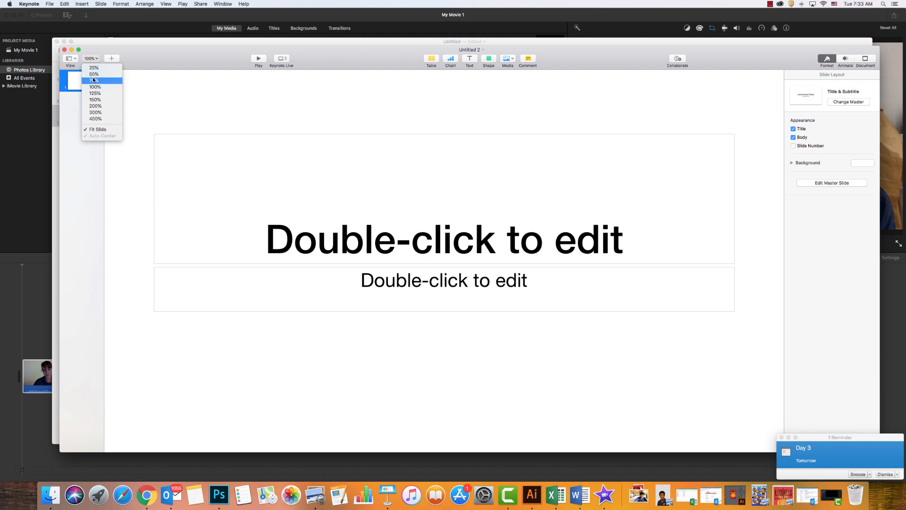
click(93, 80)
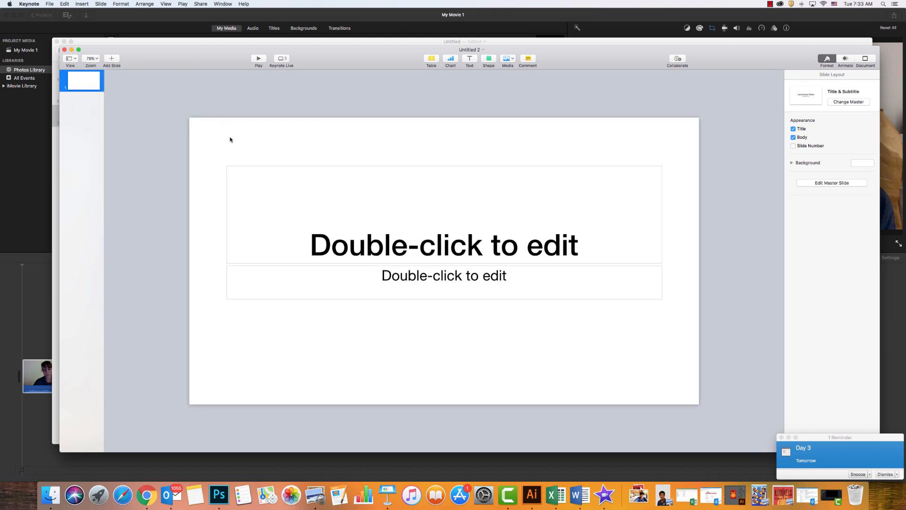
drag(230, 139, 362, 334)
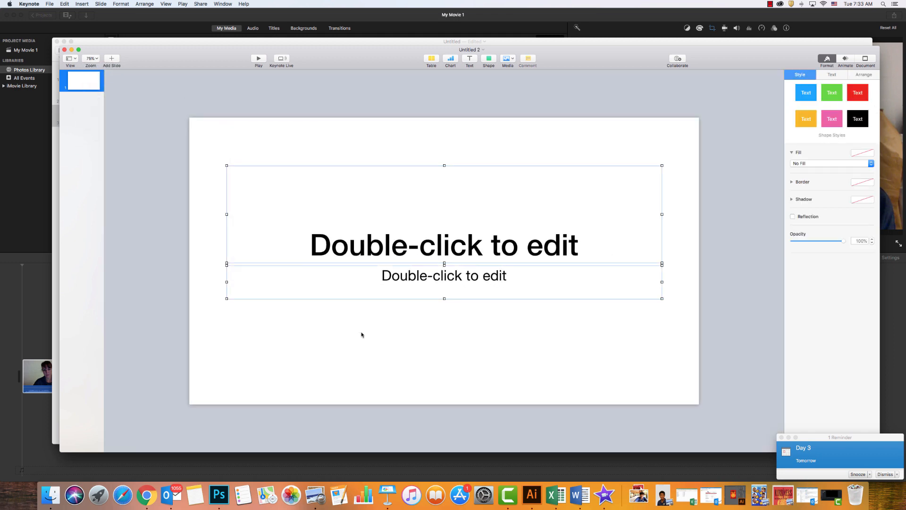
key(Delete)
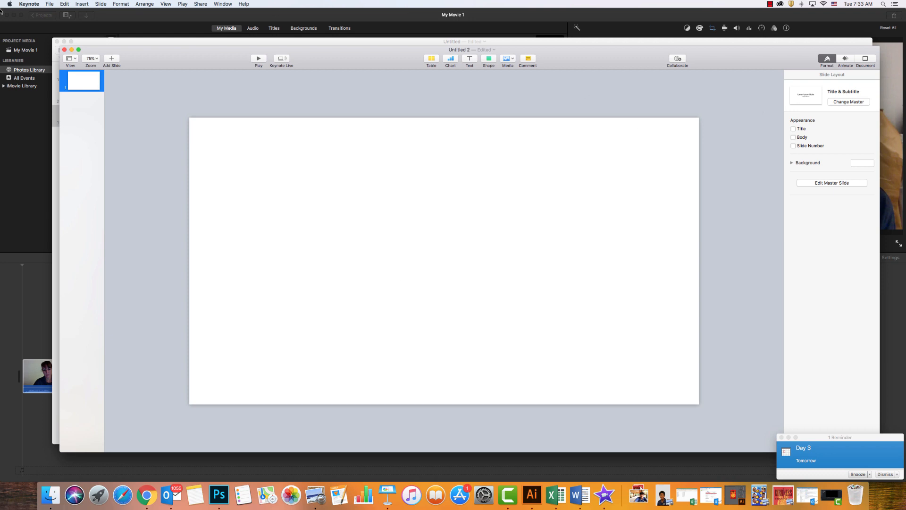
Minimize the iMovie window and close the old Middle School Art presentation without saving it.
click(14, 15)
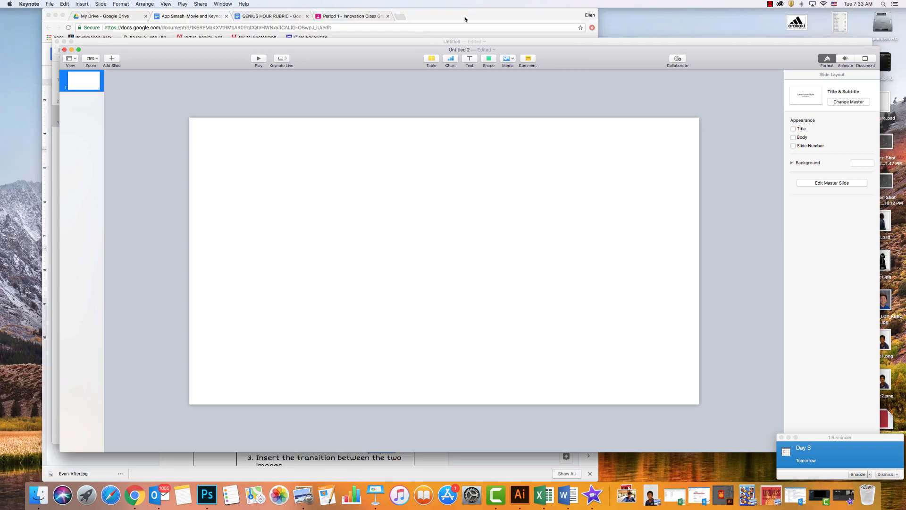
drag(693, 42, 637, 38)
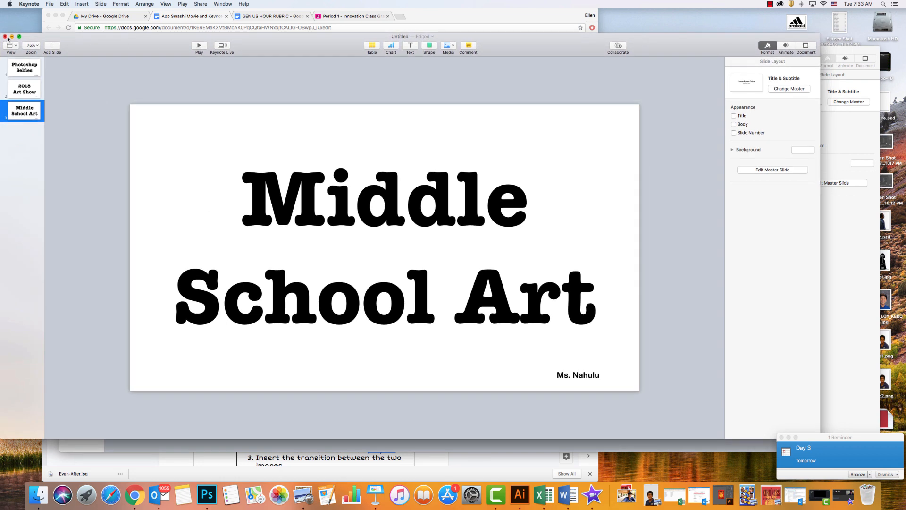
click(4, 36)
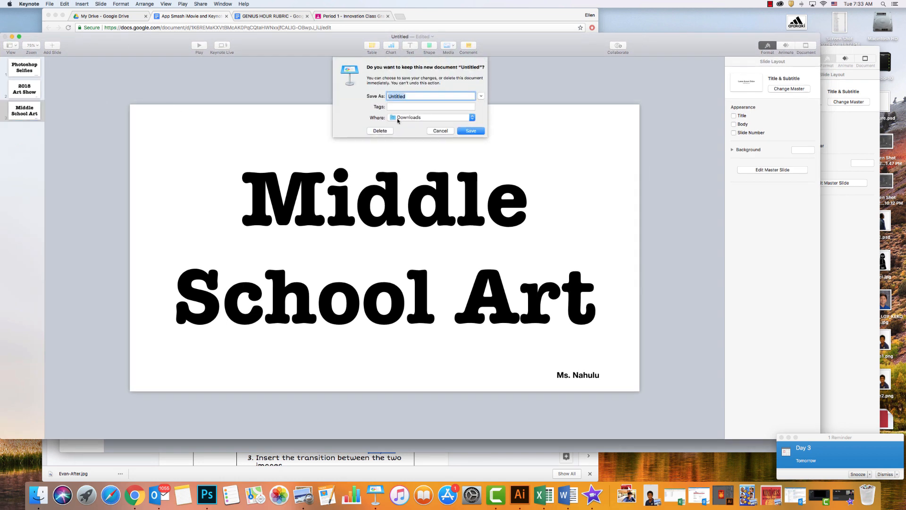
click(388, 131)
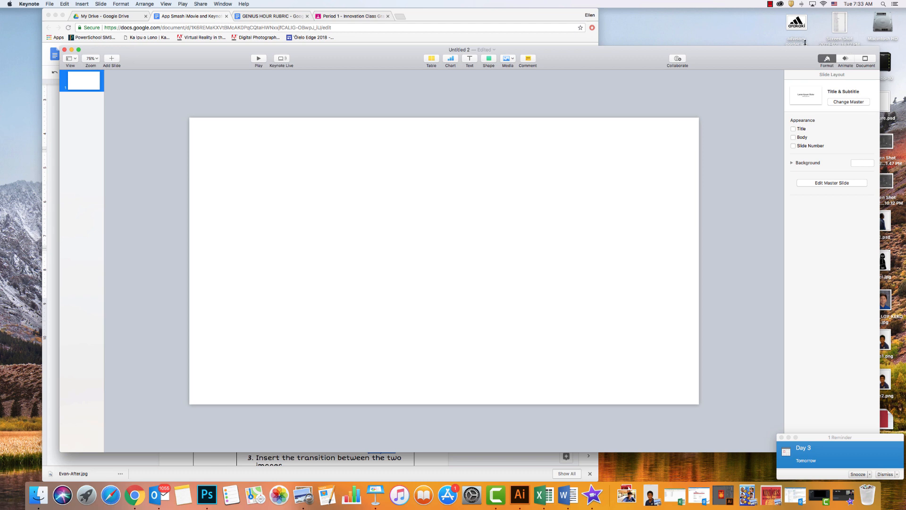
Place the captured video frame screenshot from the desktop on the blank slide and enlarge it to fill the slide.
drag(776, 57, 631, 35)
drag(800, 184, 429, 177)
drag(443, 31, 604, 29)
drag(641, 171, 373, 165)
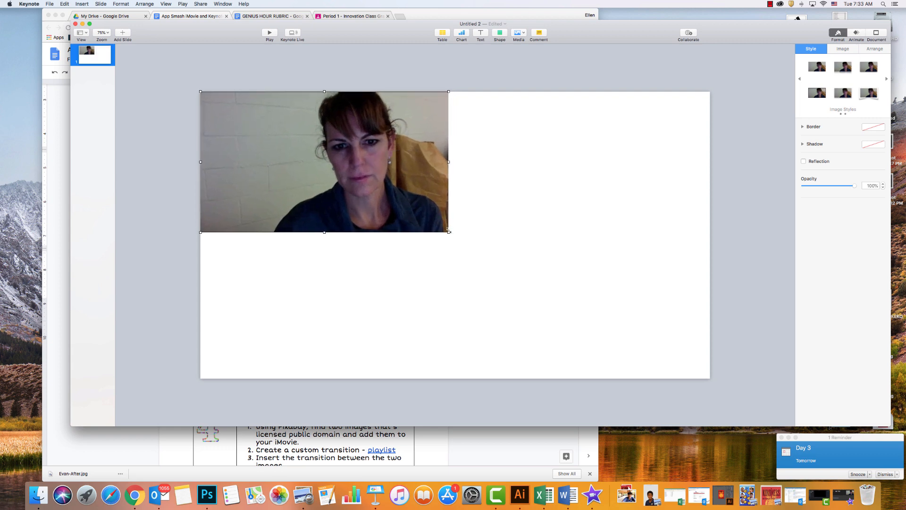
drag(447, 231, 797, 340)
drag(549, 249, 550, 249)
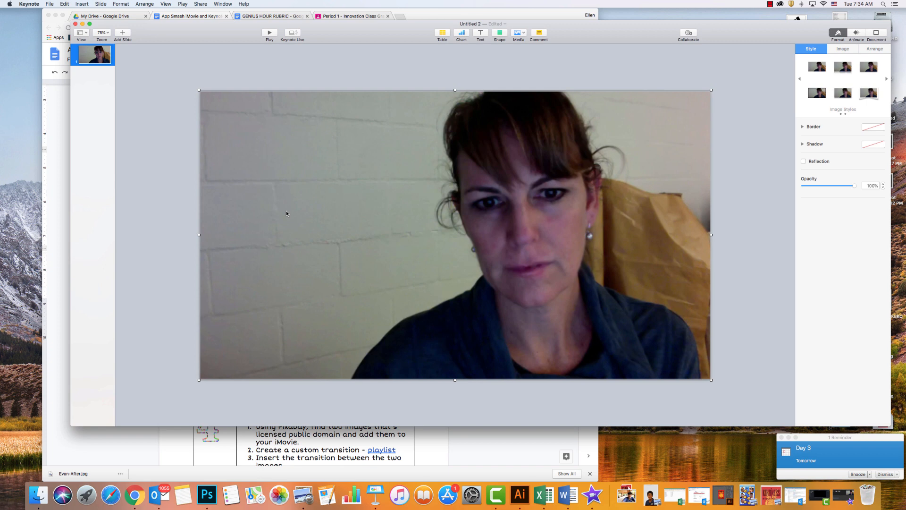
Add a text box over the lower-left part of the picture and enter the person's first name.
click(480, 33)
drag(456, 244, 265, 314)
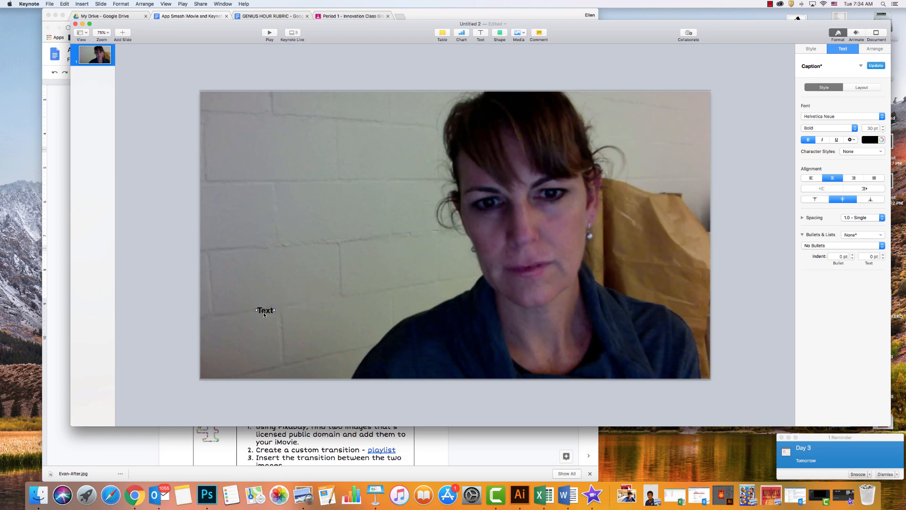
double_click(264, 314)
text(Ellen)
click(282, 318)
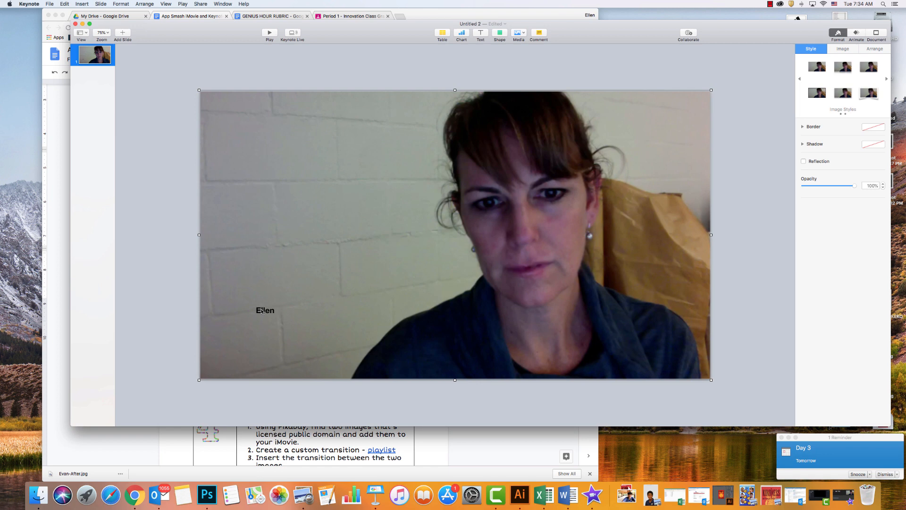
Set the name text to the Phosphate font at 300 pt and move it fully onto the slide's lower-left area.
double_click(262, 311)
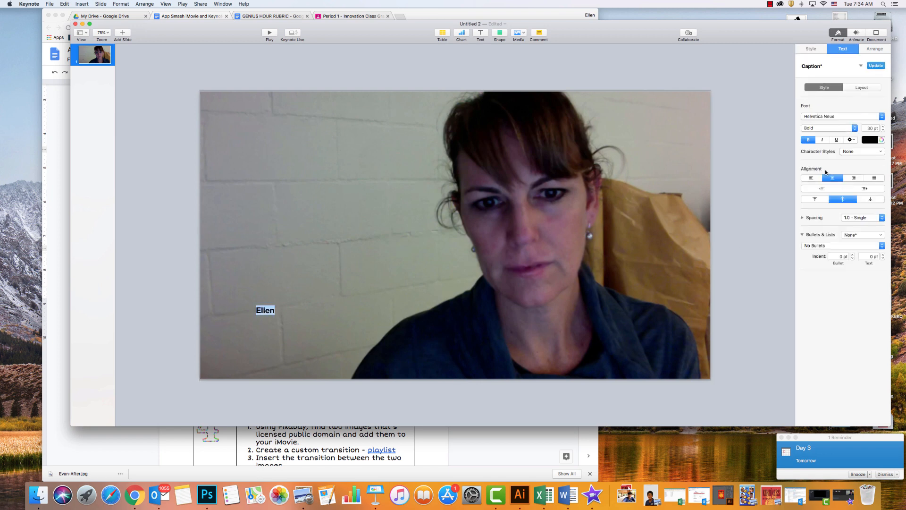
click(842, 118)
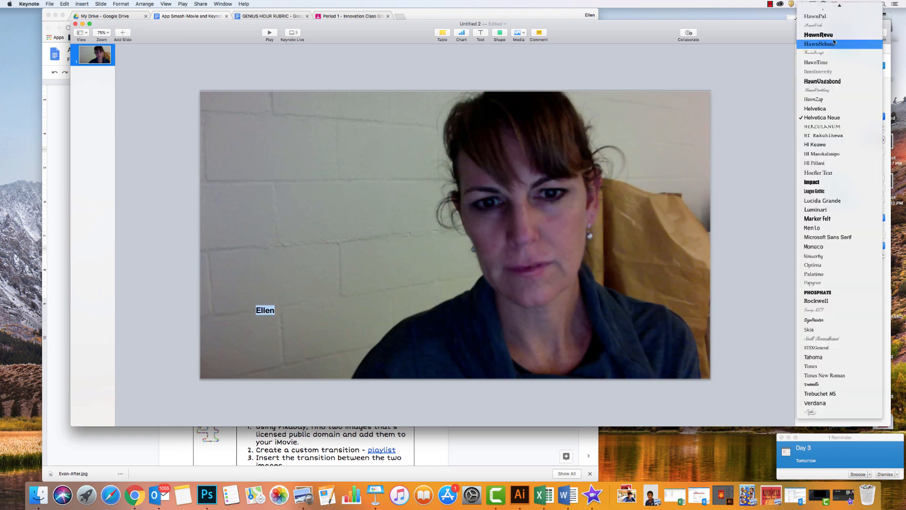
click(838, 291)
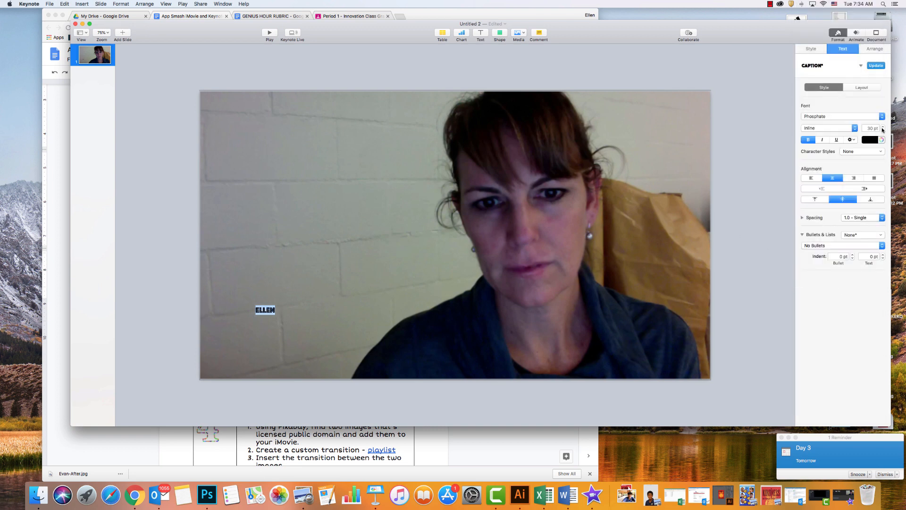
click(870, 128)
text(0)
key(Return)
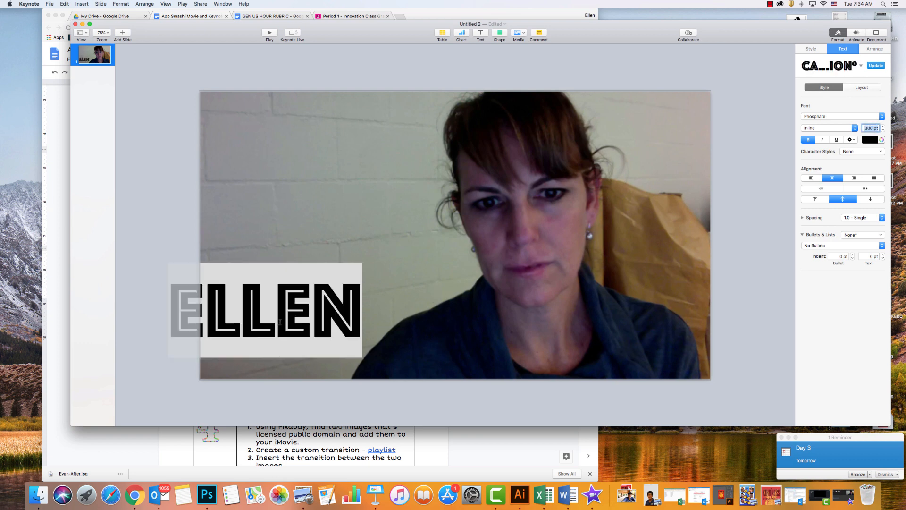
click(298, 247)
drag(289, 288, 345, 299)
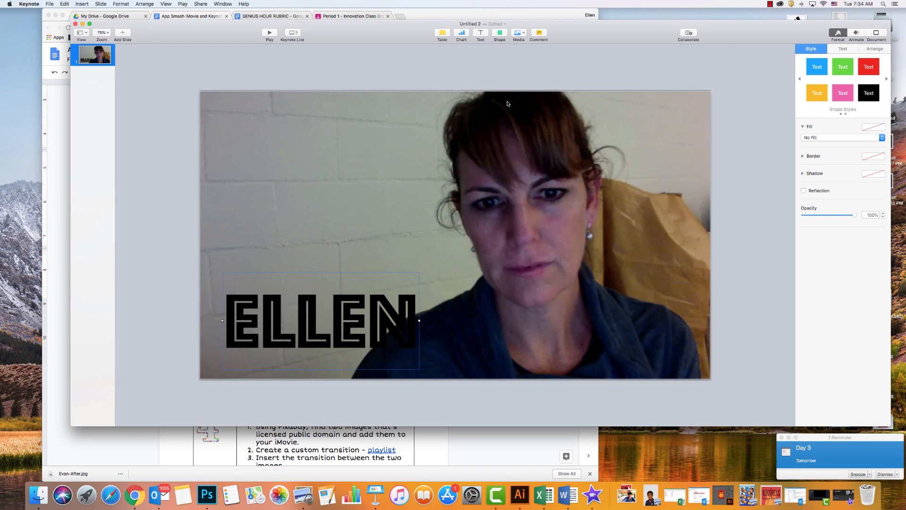
Insert a square shape and stretch it into a banner of about 962 by 354 pt covering the name.
click(497, 34)
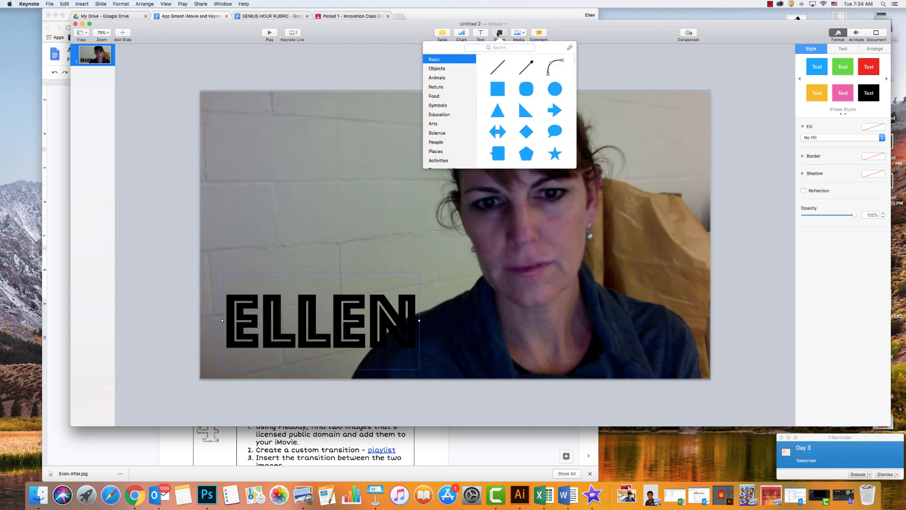
click(498, 89)
drag(455, 233, 449, 369)
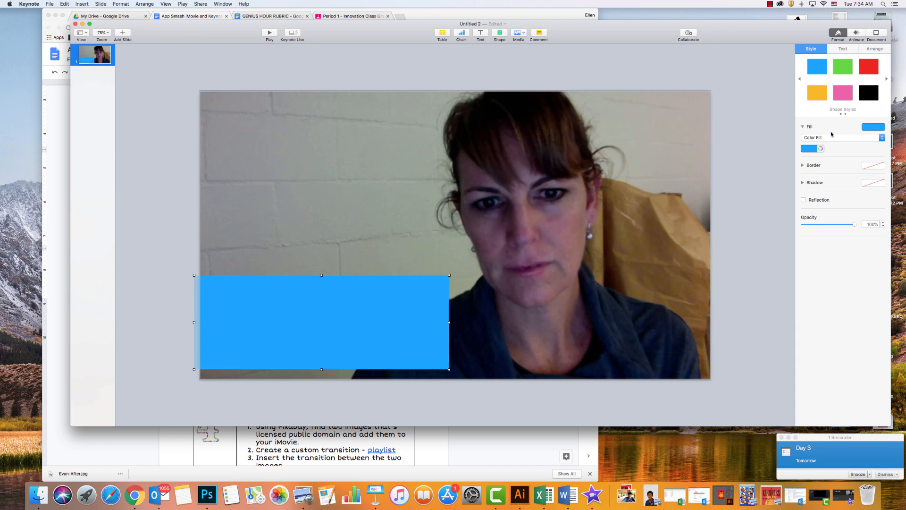
Fill the banner rectangle with the Magnesium pencil colour at 50% opacity.
click(866, 93)
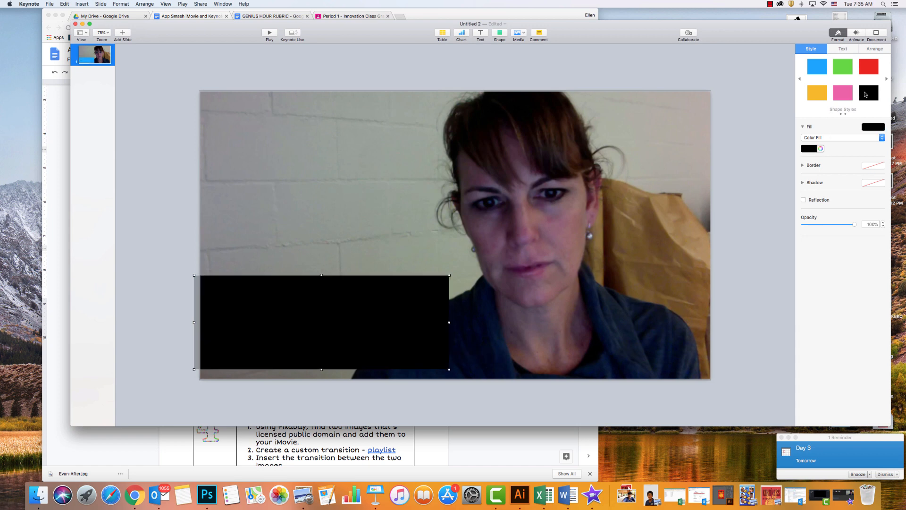
click(803, 127)
click(802, 126)
click(802, 127)
click(803, 127)
click(821, 149)
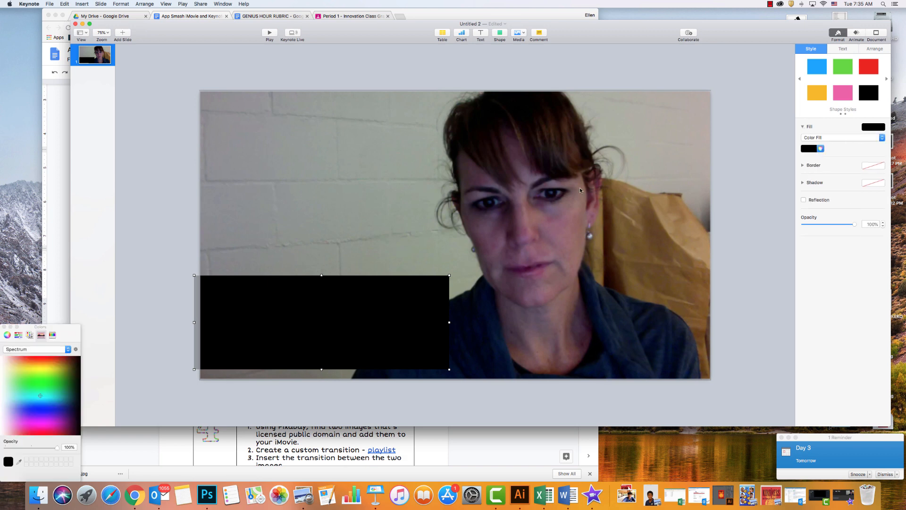
drag(74, 327, 365, 253)
click(353, 254)
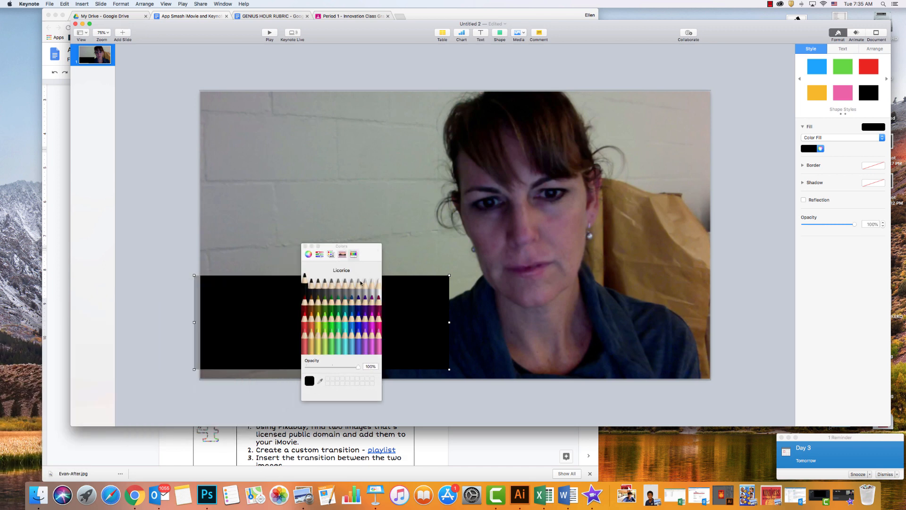
click(358, 281)
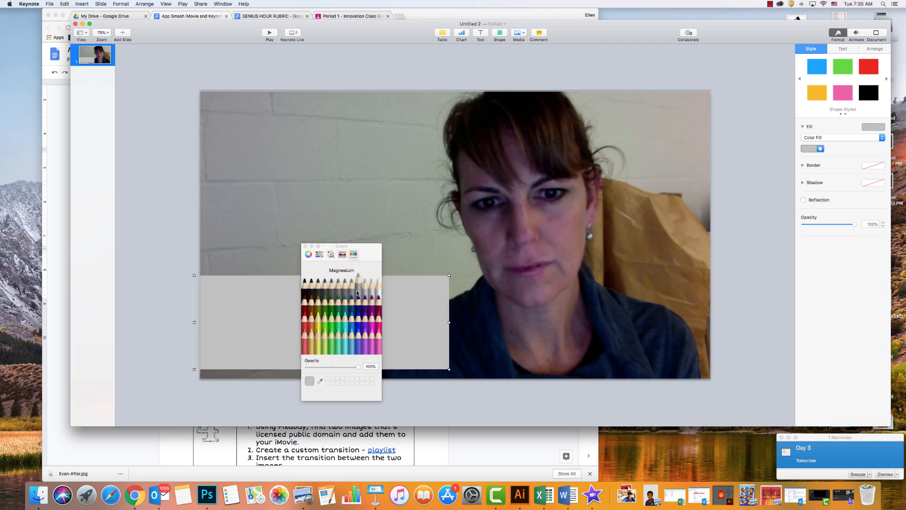
drag(360, 369, 332, 367)
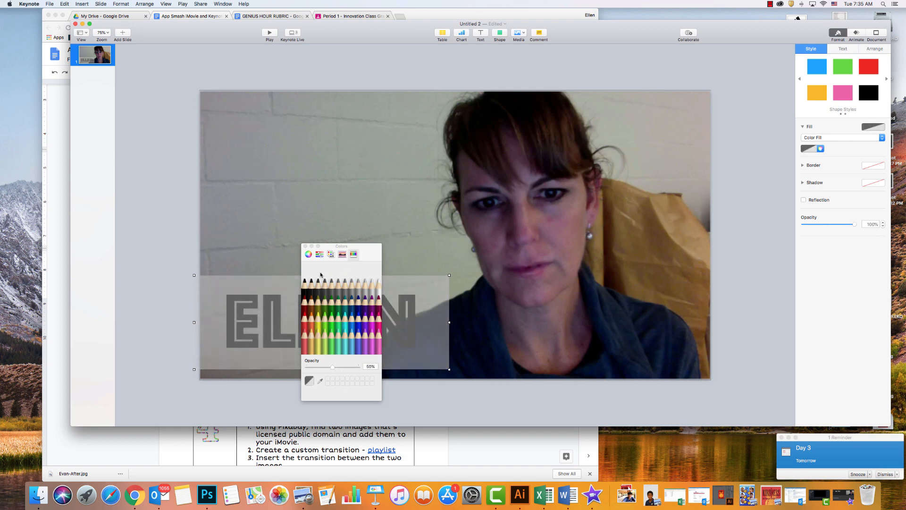
click(305, 246)
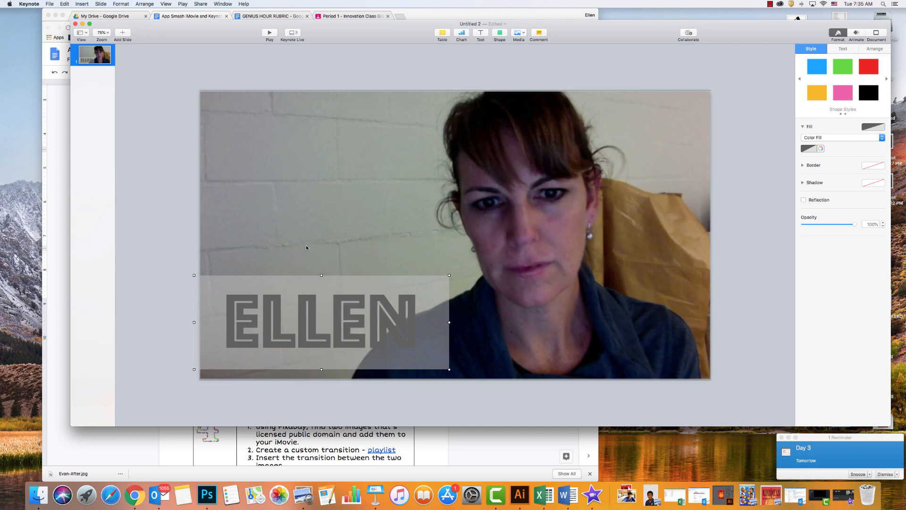
Send the banner rectangle one layer backward behind the name text and delete the iMovie screenshot from the slide.
click(870, 51)
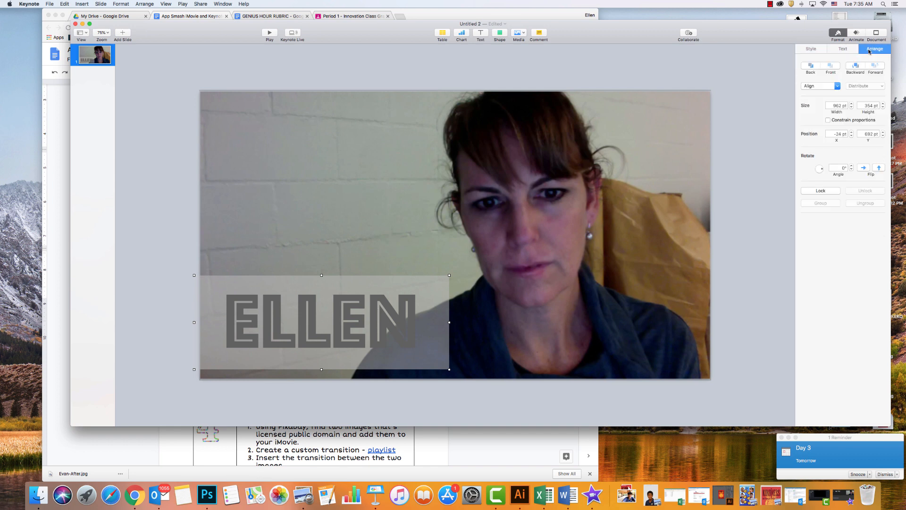
click(851, 67)
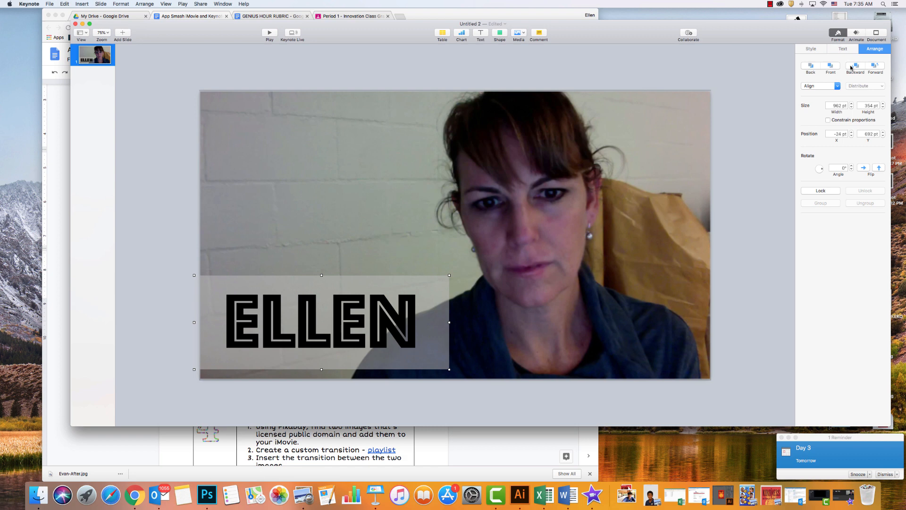
click(562, 137)
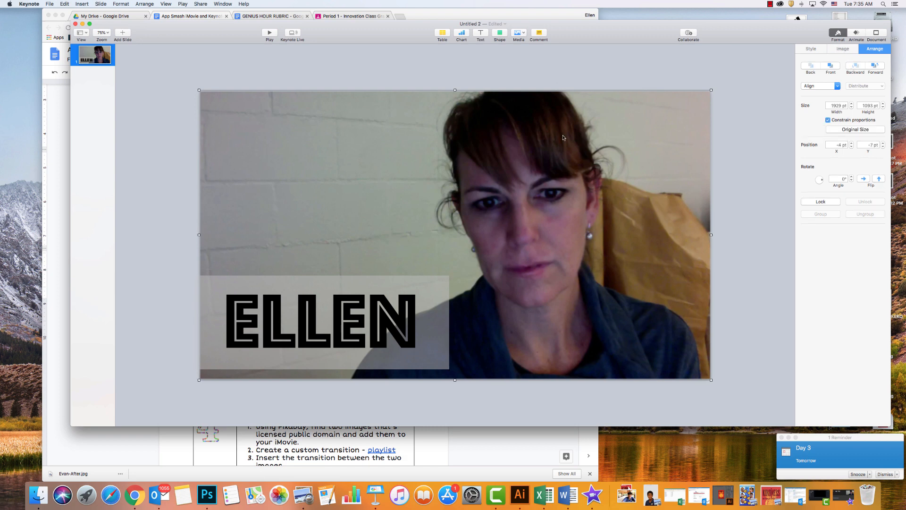
key(Delete)
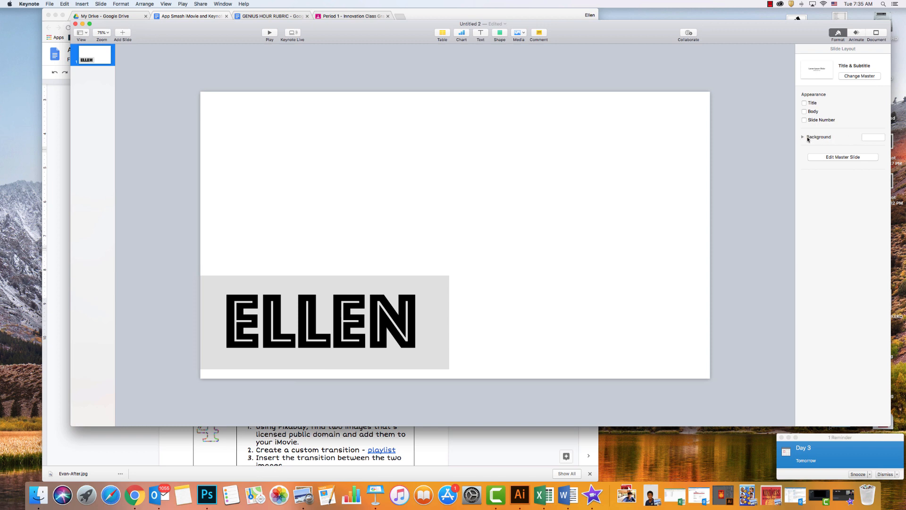
Fill the slide background with the Lime pencil colour and close the colour picker.
click(803, 137)
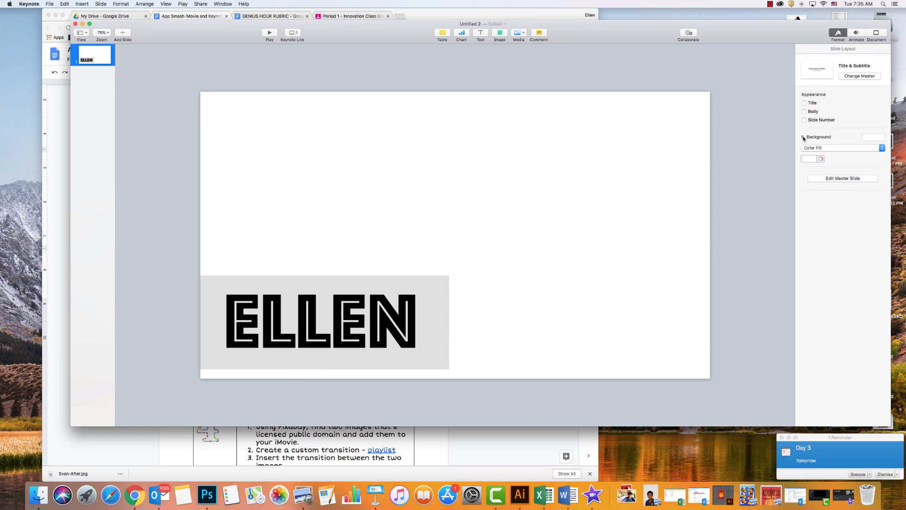
click(822, 159)
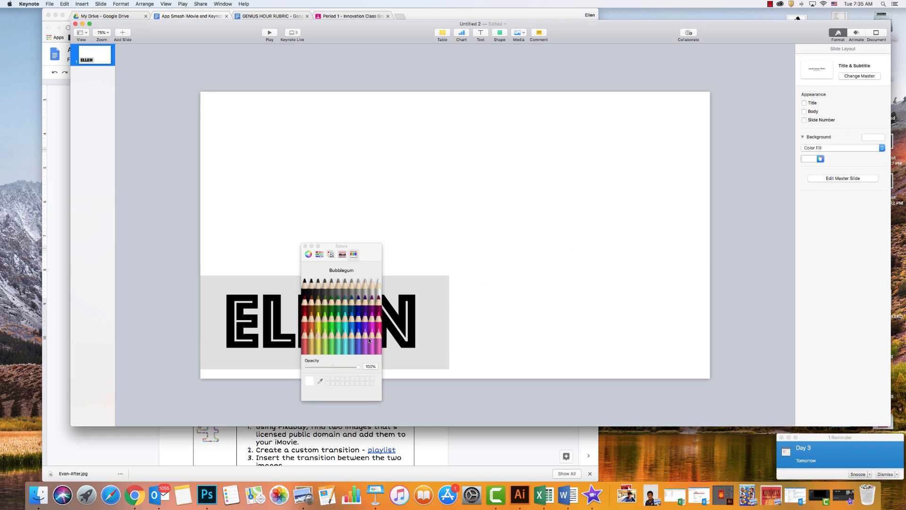
click(327, 319)
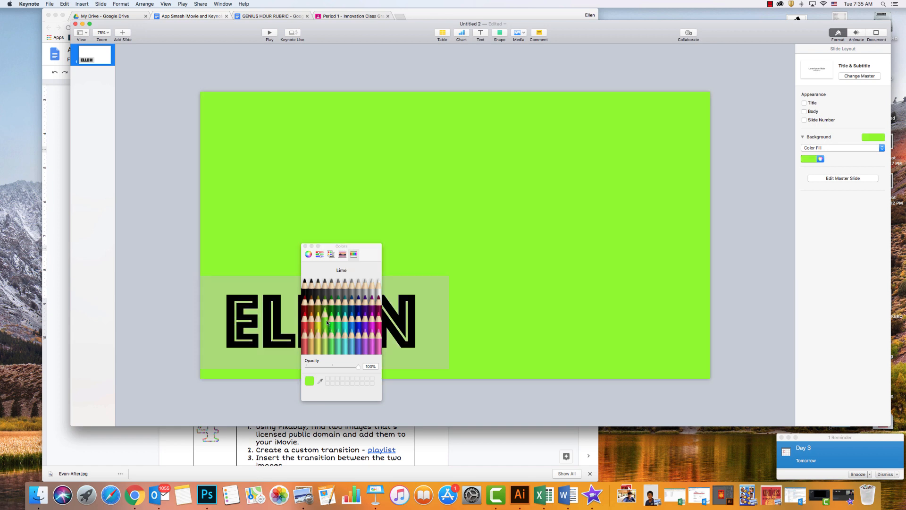
click(306, 246)
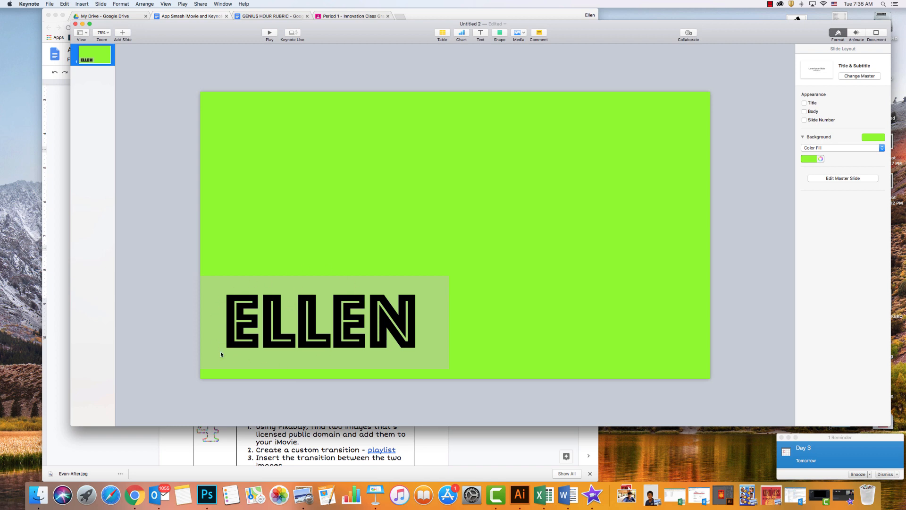
Group the name text with the banner rectangle, test moving the group towards the slide's centre, and undo the move.
click(303, 310)
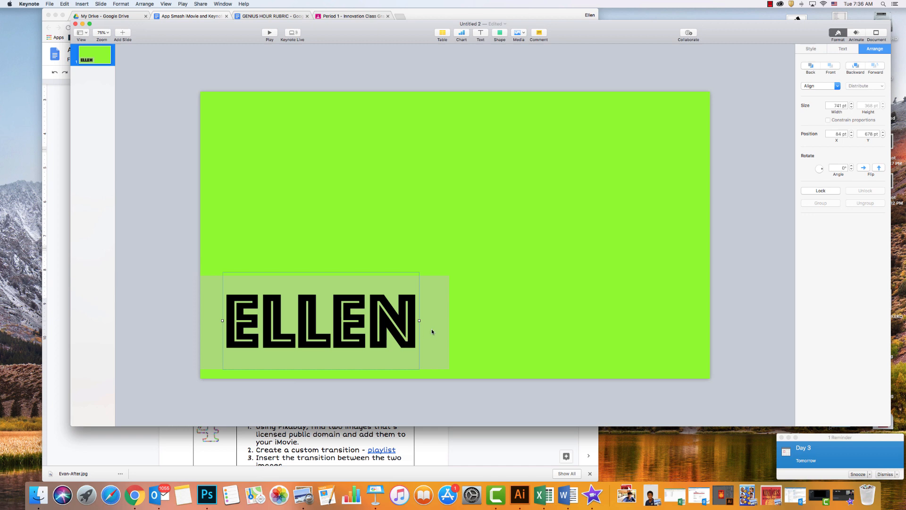
shift+click(432, 331)
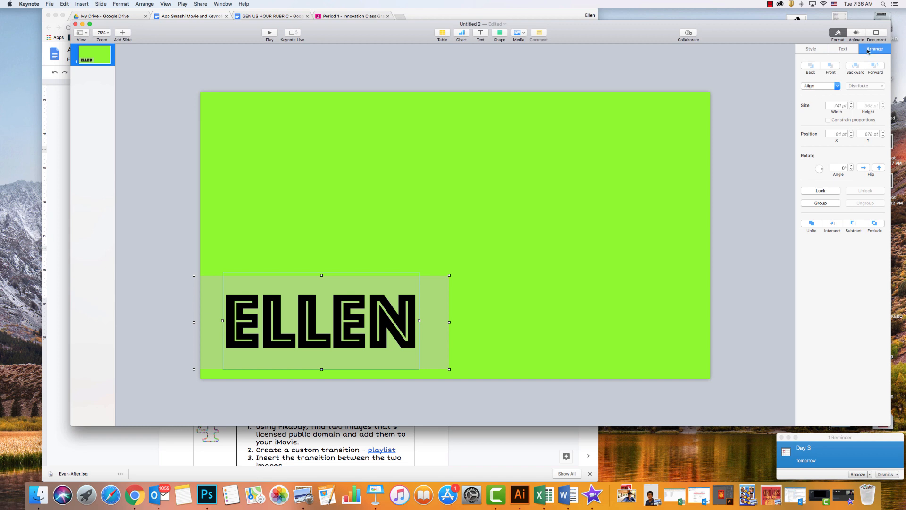
click(821, 203)
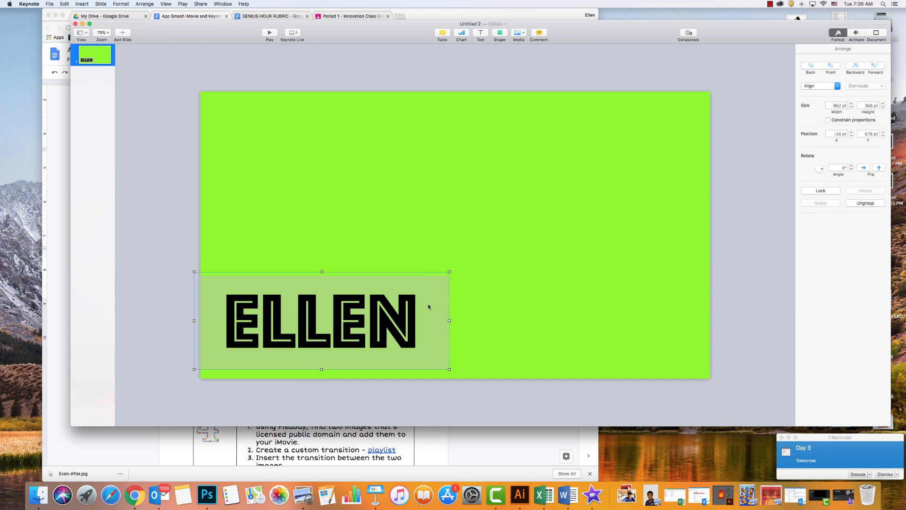
drag(429, 307, 525, 257)
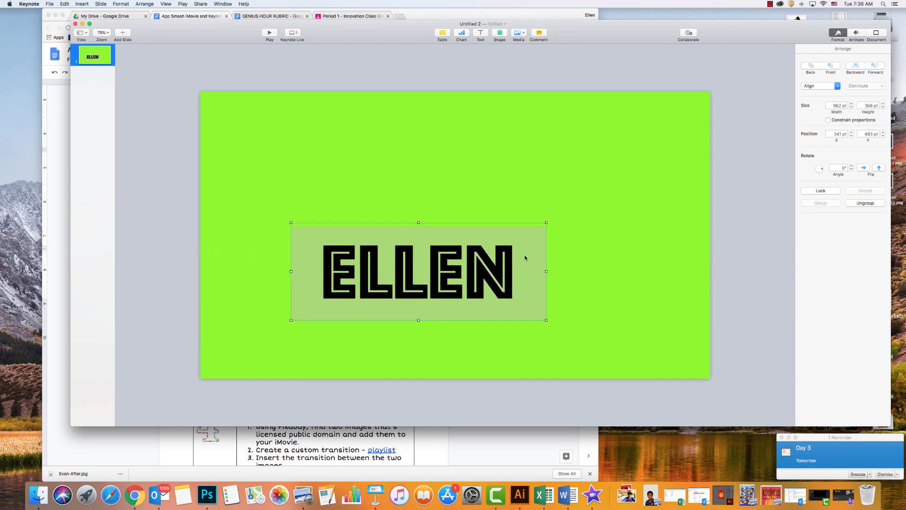
key(cmd+z)
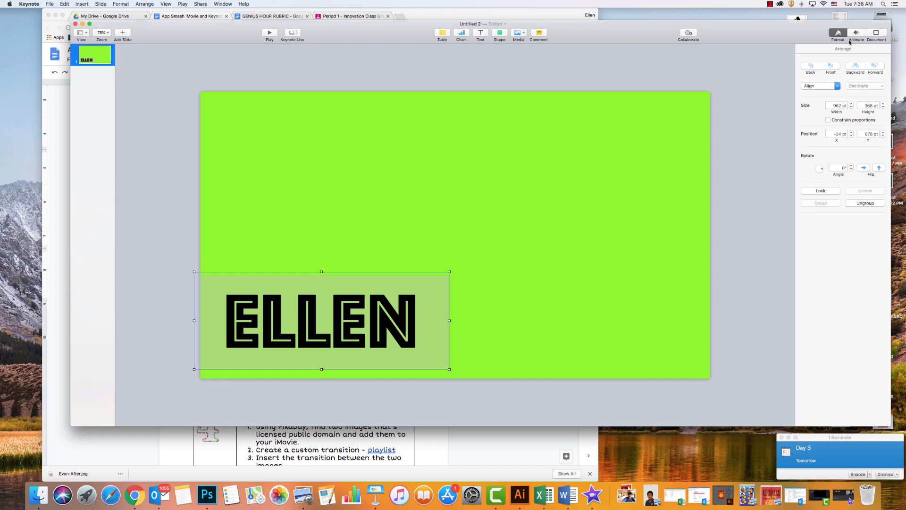
Add a Drift and Scale build-in effect to the grouped name banner.
click(851, 40)
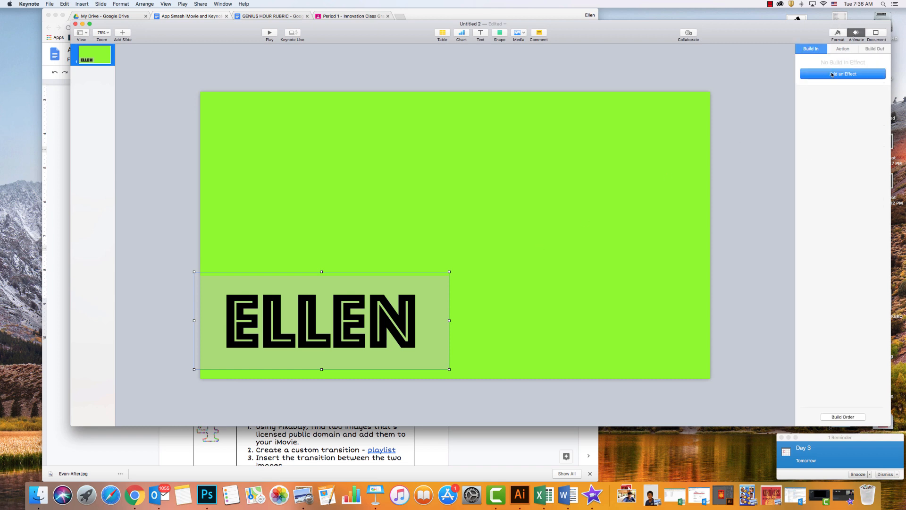
click(828, 74)
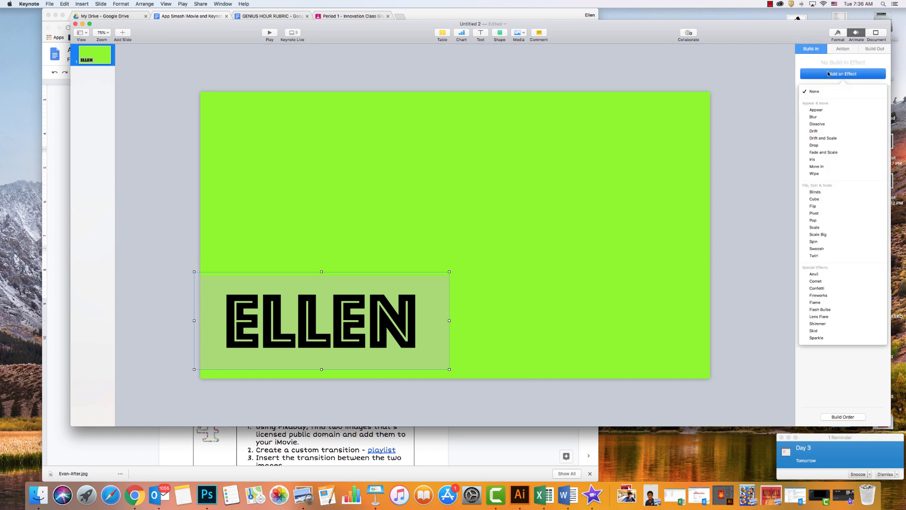
click(828, 138)
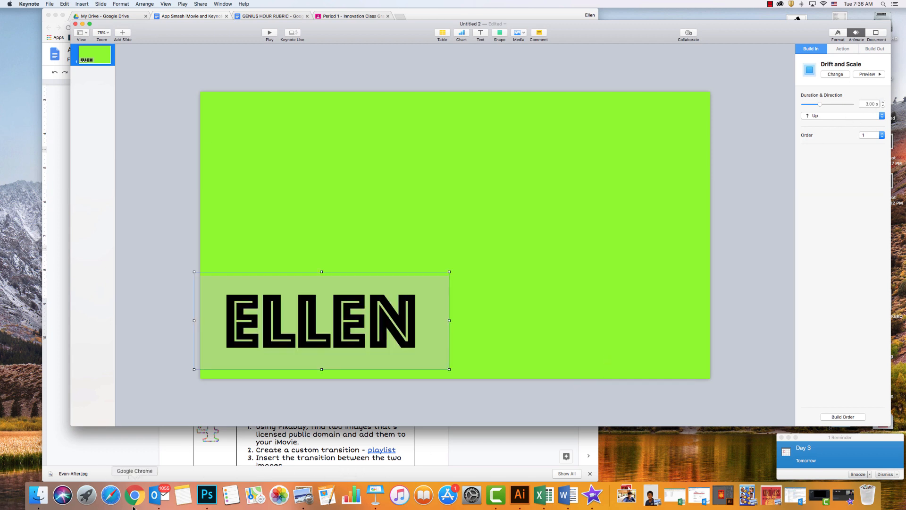
click(593, 495)
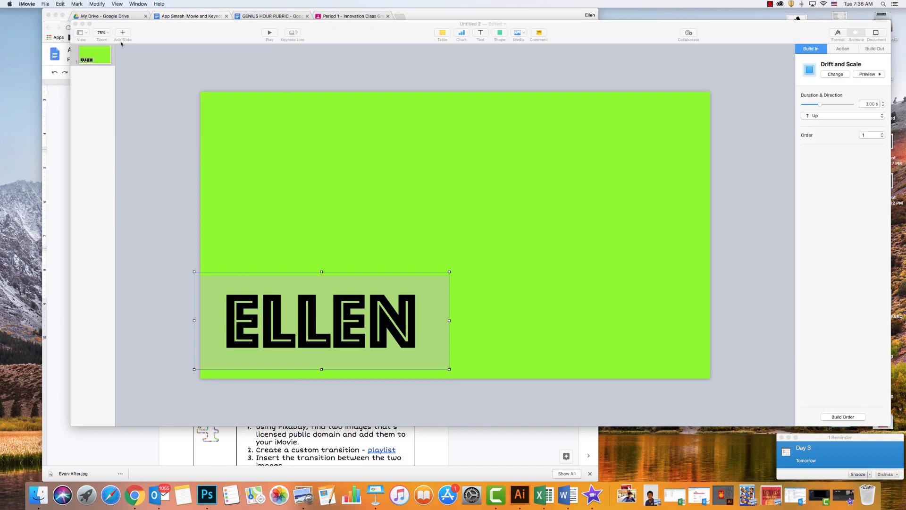
click(180, 28)
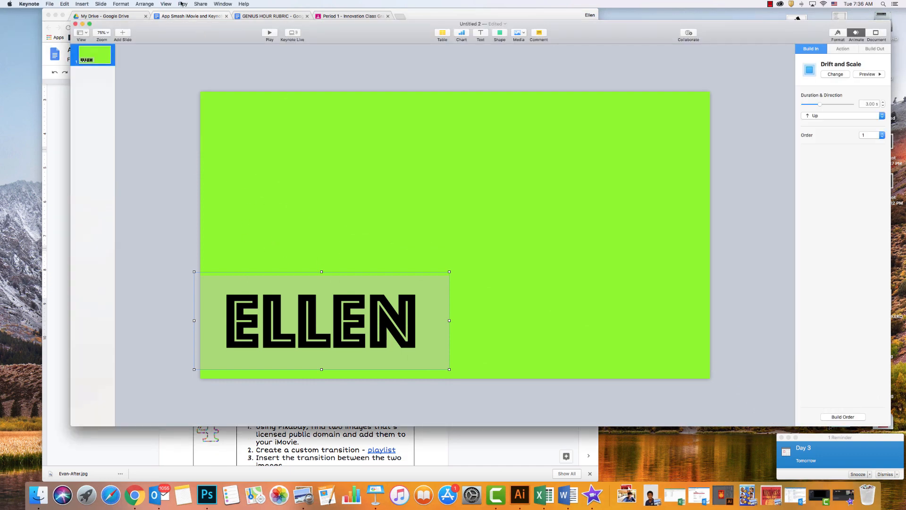
Record the slideshow with the banner's build-in animation, stop the recording and return to the slide editor.
click(182, 4)
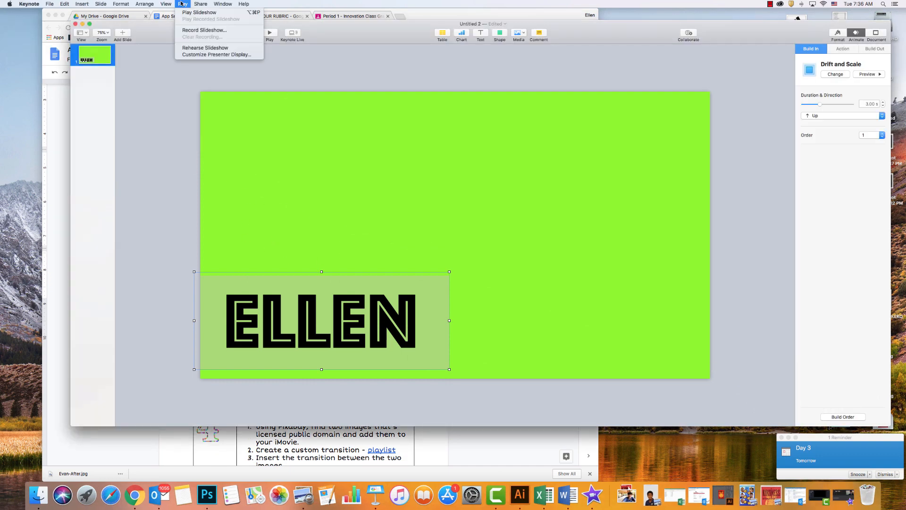
click(184, 29)
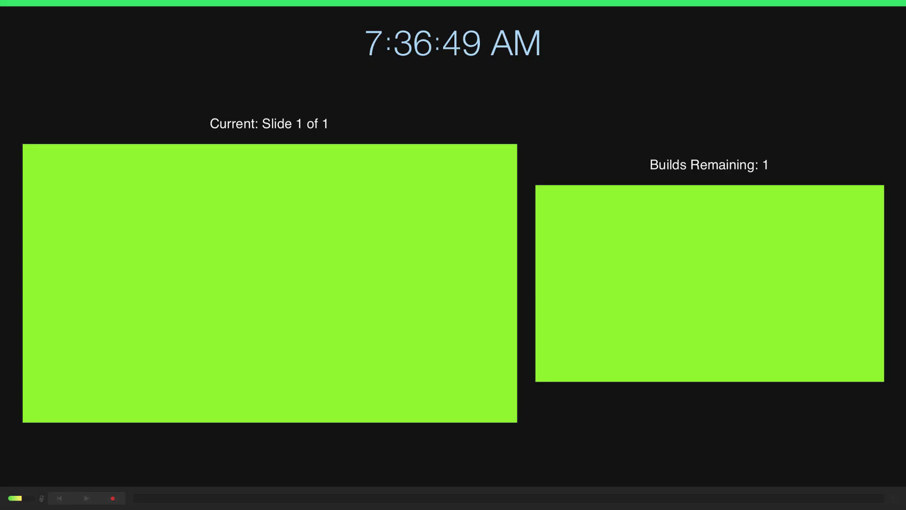
click(113, 498)
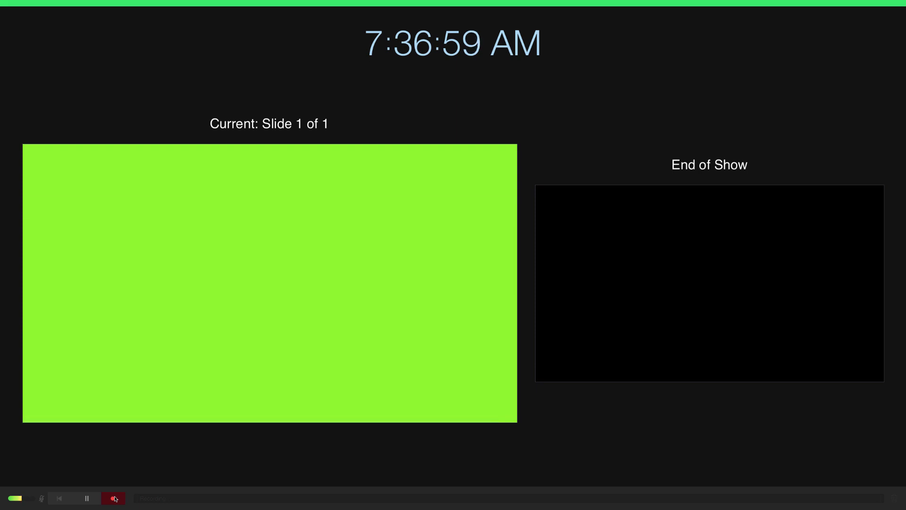
click(115, 499)
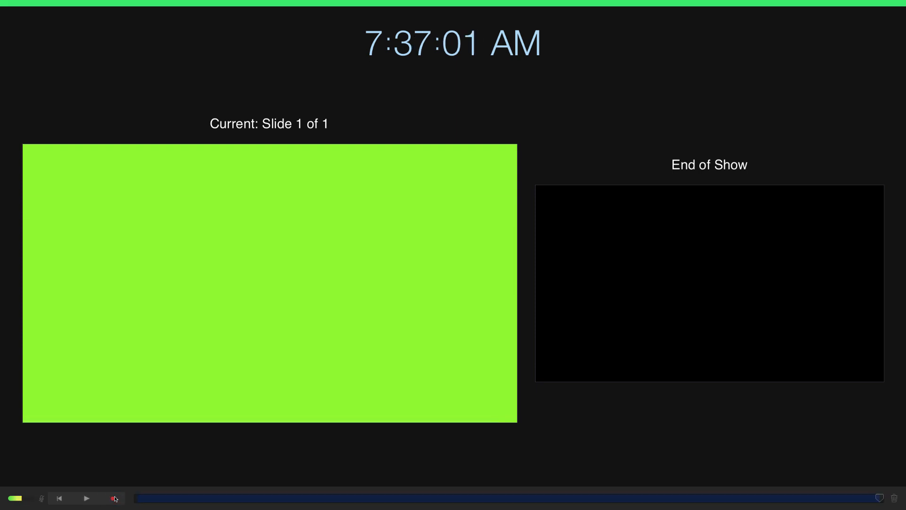
key(Escape)
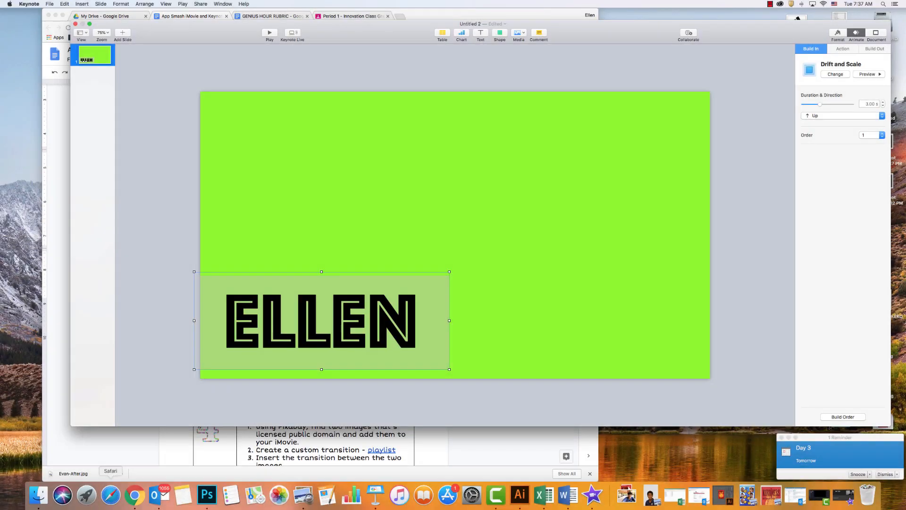
Export the slideshow recording as a 1080p QuickTime movie to Downloads, using the person's first name as the file name.
click(49, 4)
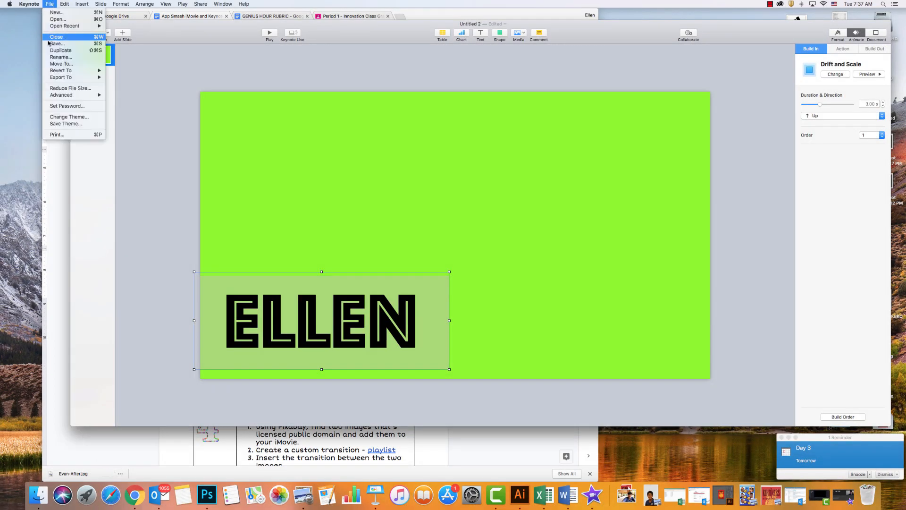
mouse_move(56, 77)
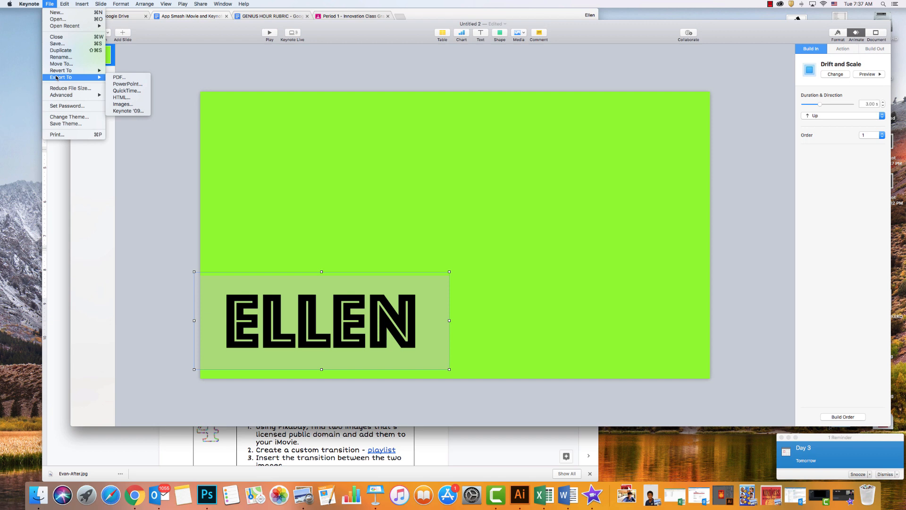
click(113, 91)
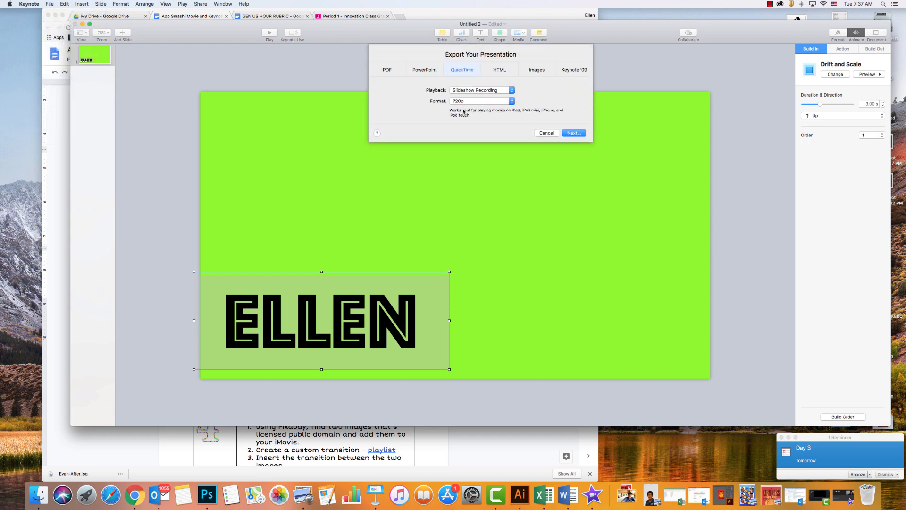
click(479, 104)
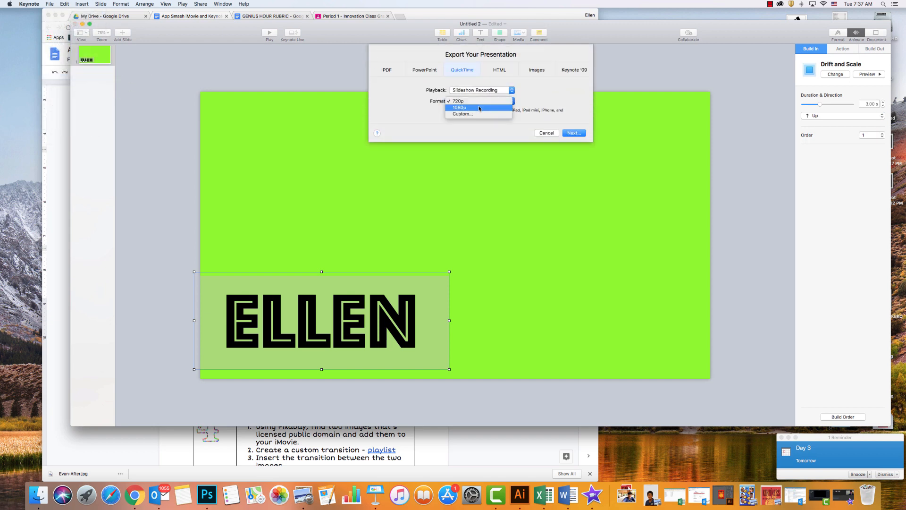
click(479, 108)
click(571, 135)
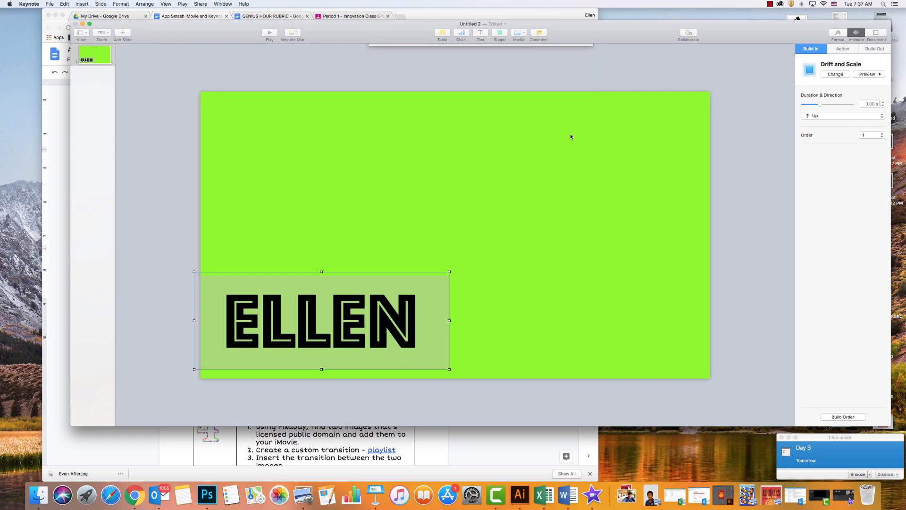
text(ellen)
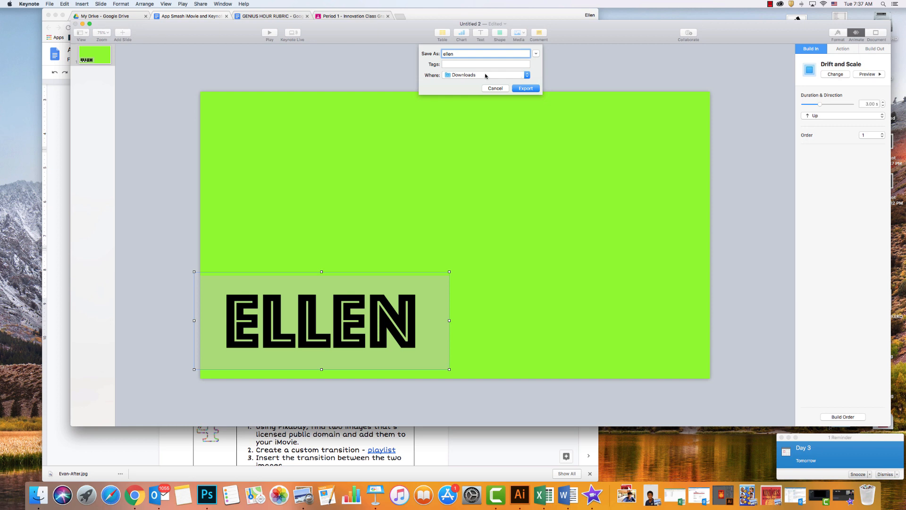
click(525, 88)
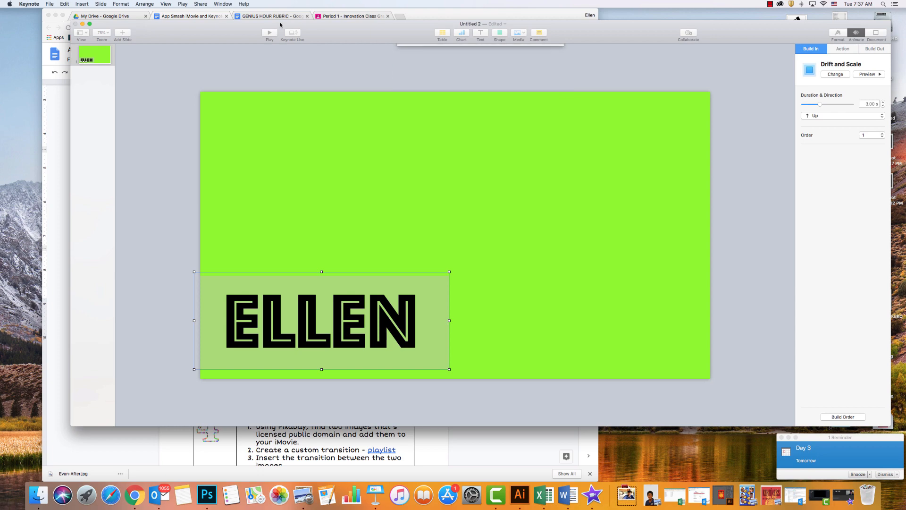
Minimise the presentation and browser windows and switch to the My Movie 1 project in iMovie.
click(82, 24)
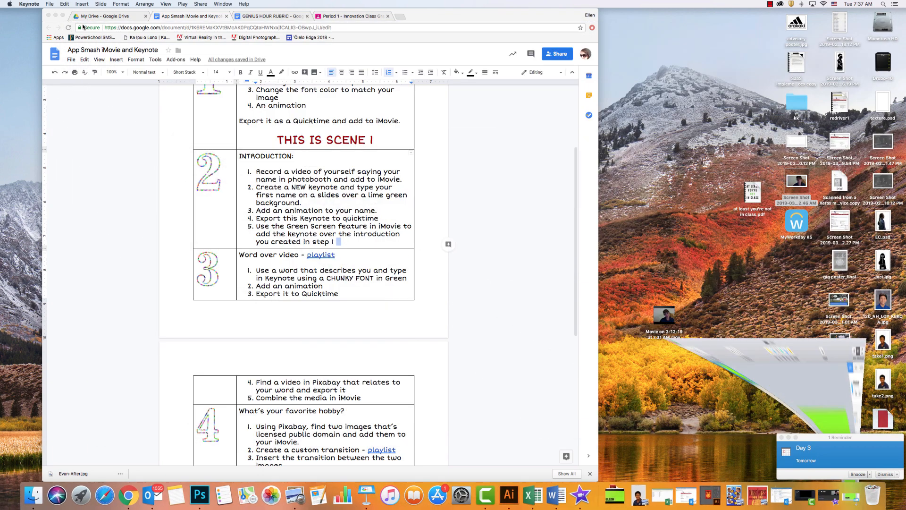
click(55, 16)
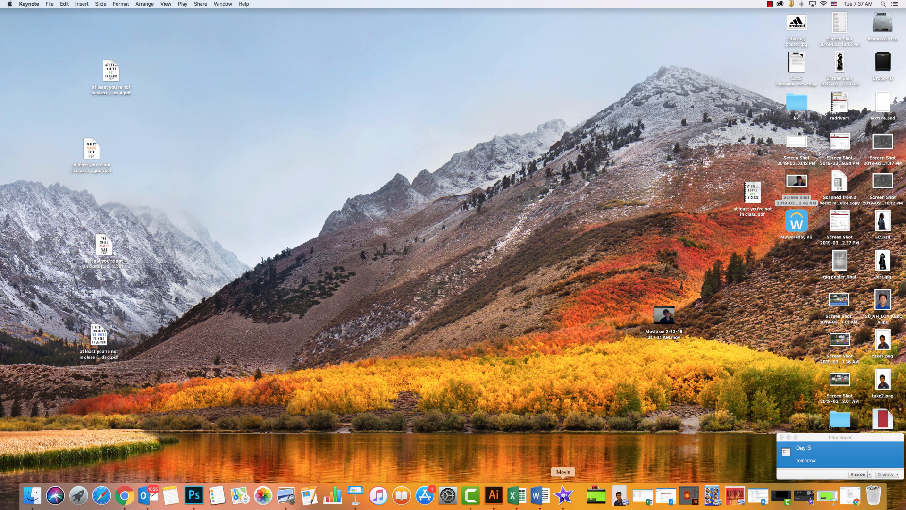
click(563, 496)
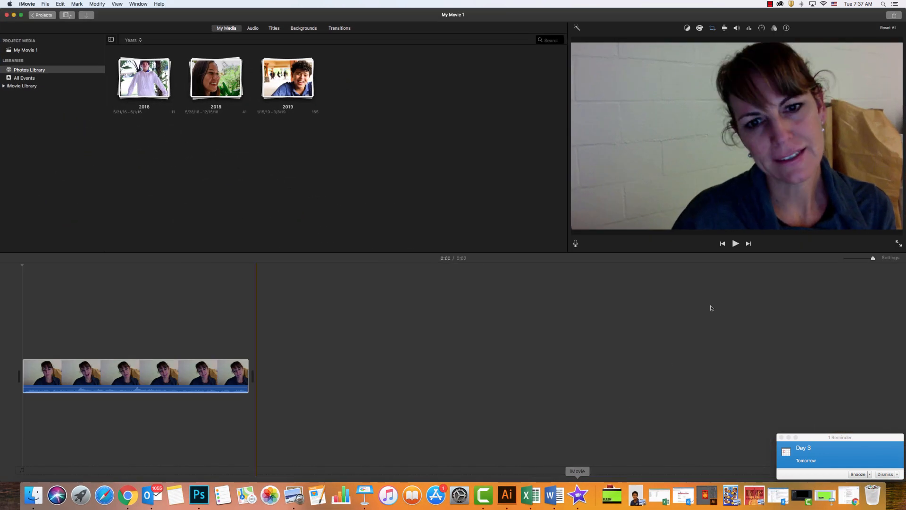
Add the exported name banner movie from the Downloads folder to the timeline above the start of the introduction clip.
click(32, 496)
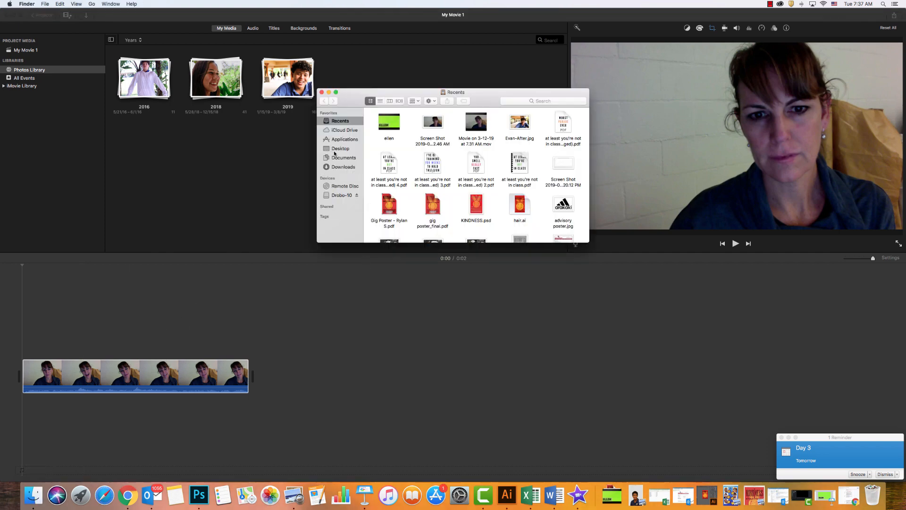
click(336, 167)
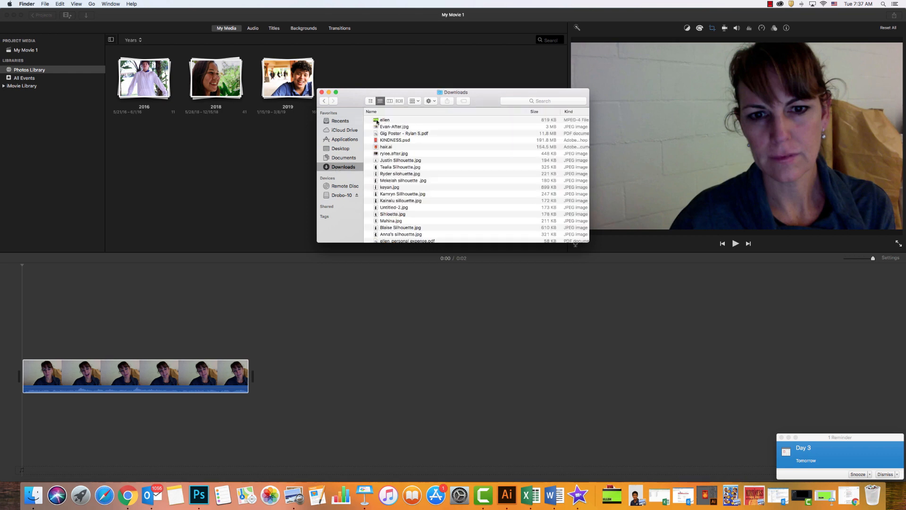
drag(377, 121, 21, 322)
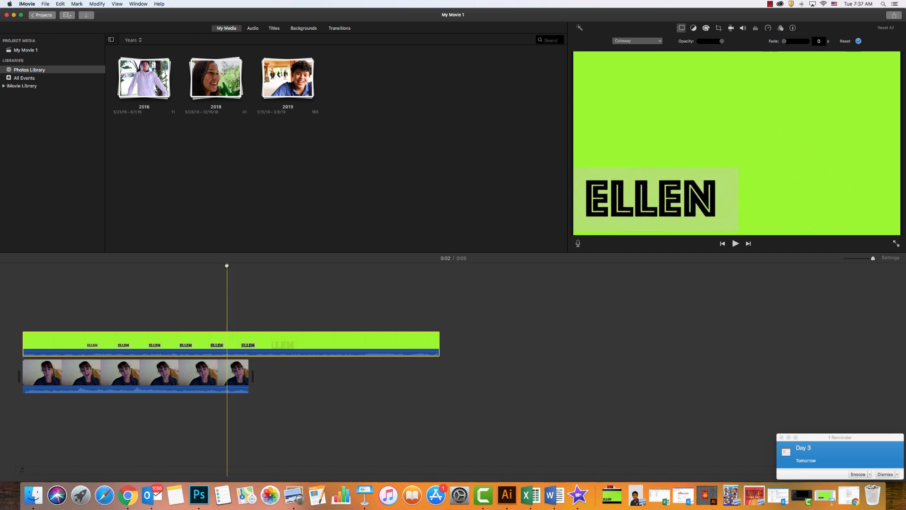
Play the project from the beginning to check the name banner animation over the introduction clip.
drag(226, 266, 1, 265)
key(space)
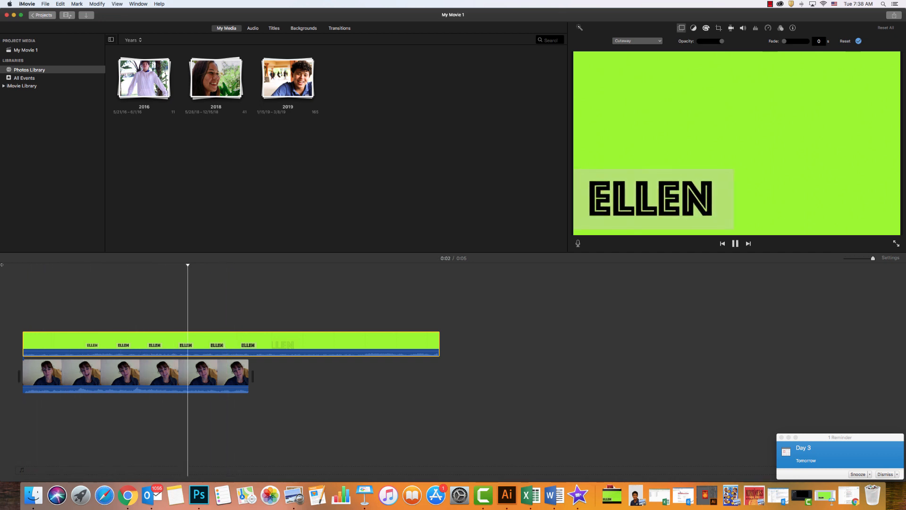
key(space)
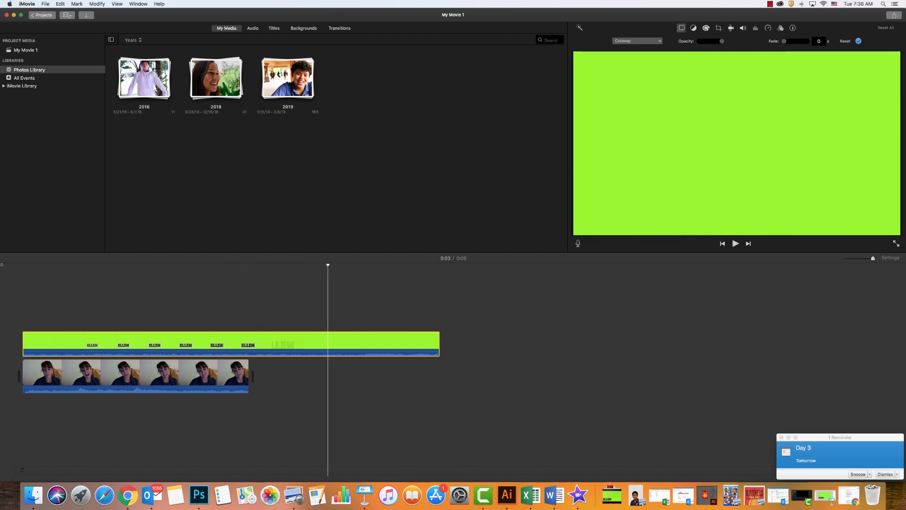
Detach the audio from the name banner clip and delete the detached audio.
click(285, 346)
right_click(285, 345)
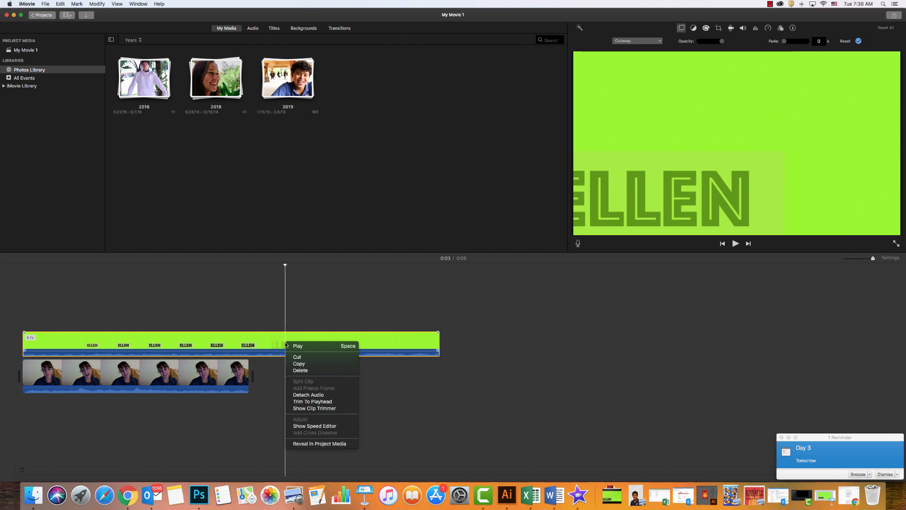
click(296, 395)
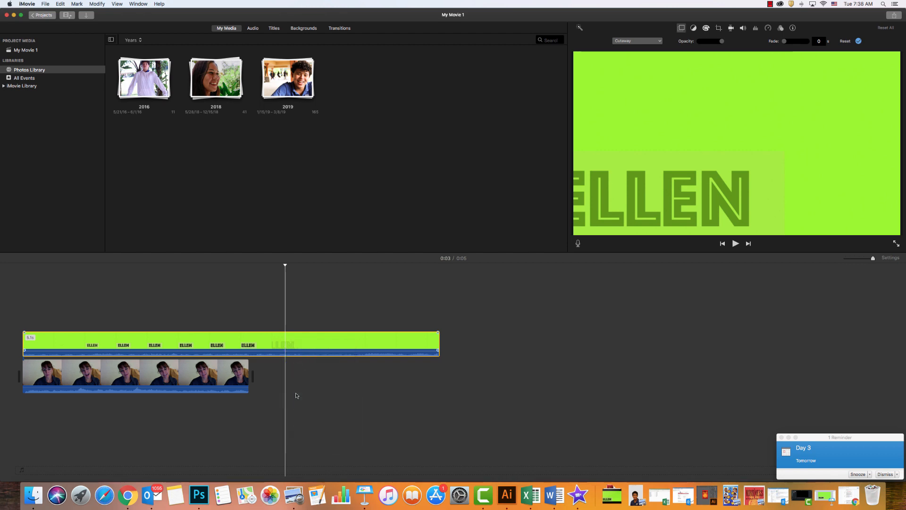
key(Delete)
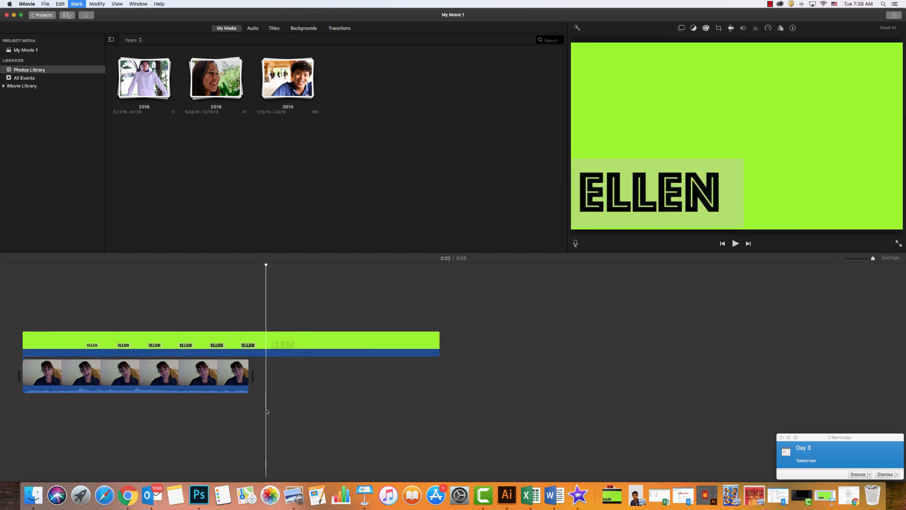
Set the name banner clip's video overlay mode to Green/Blue Screen to key out its lime background.
click(228, 349)
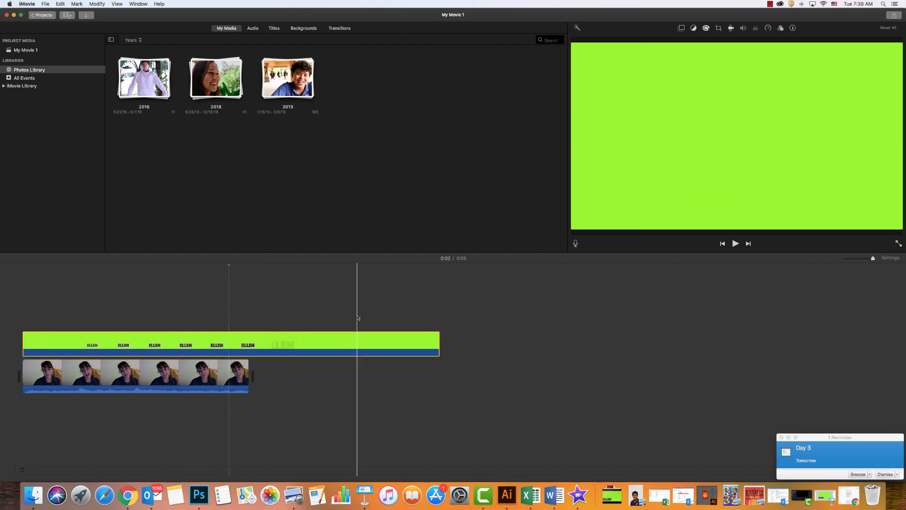
click(397, 344)
click(236, 372)
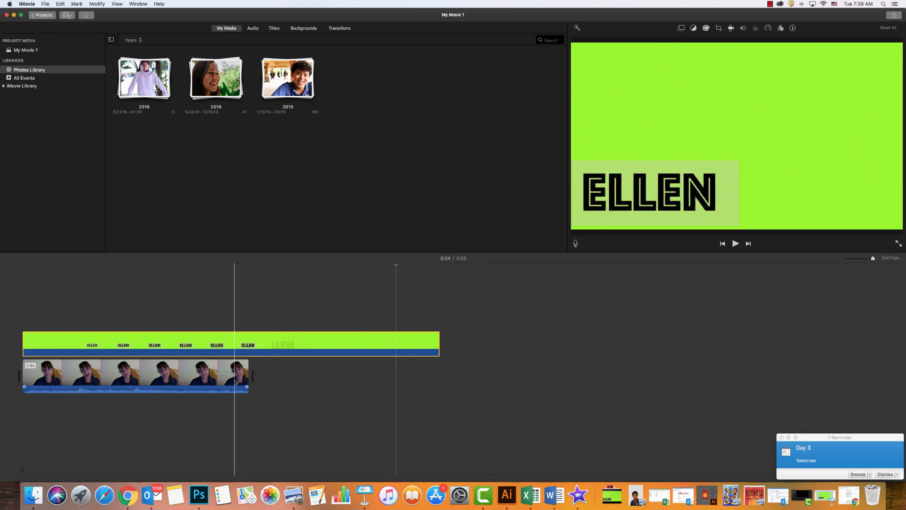
click(291, 343)
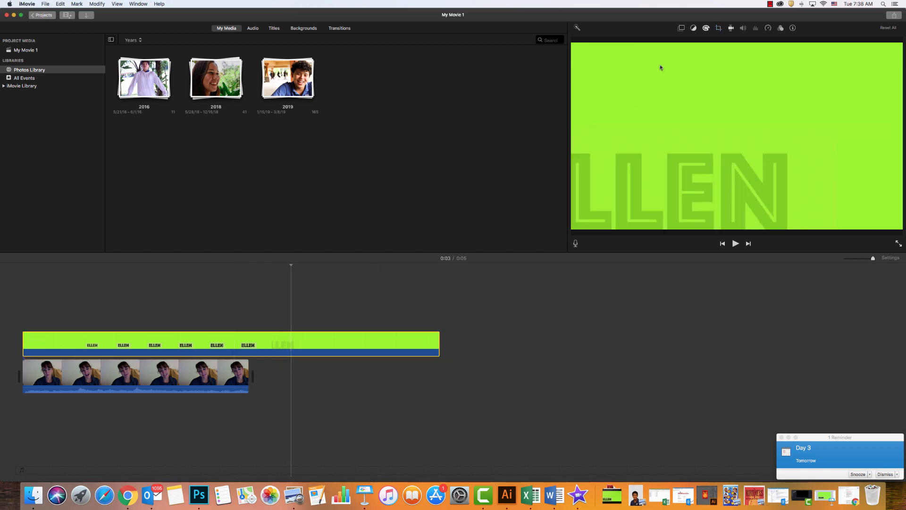
click(681, 29)
click(660, 42)
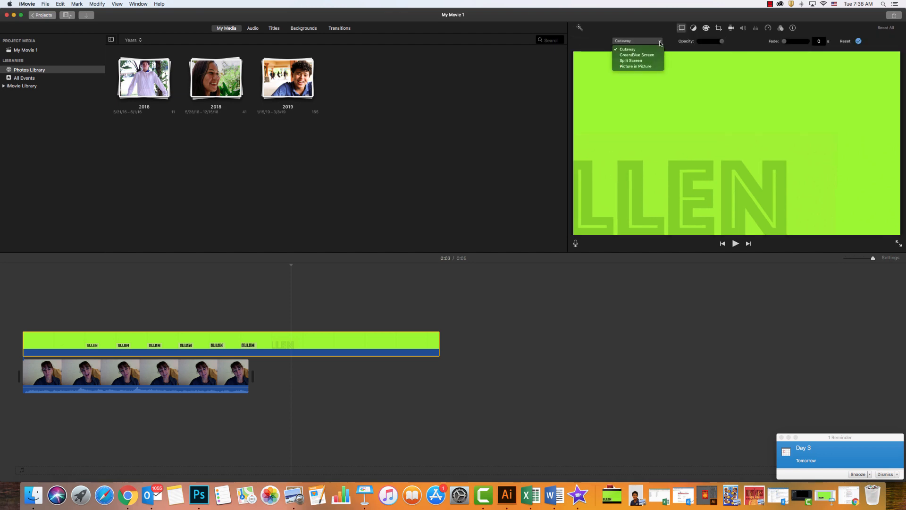
click(655, 55)
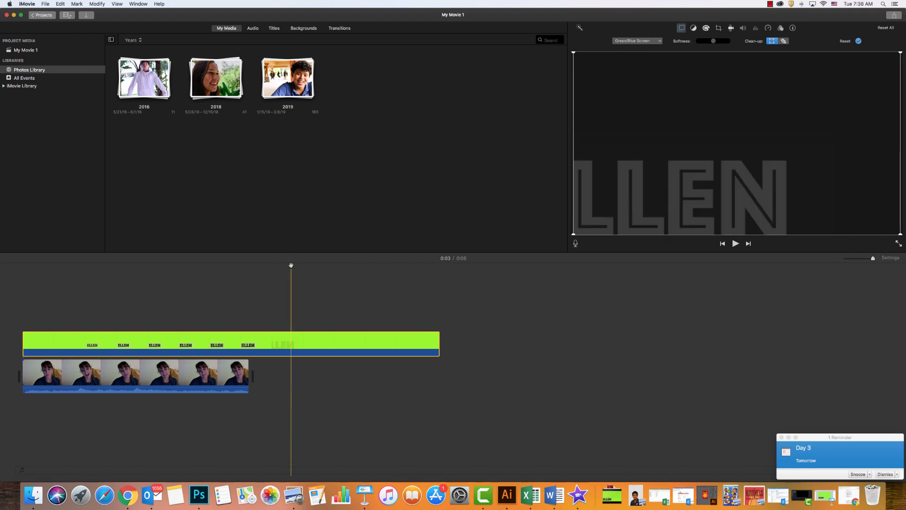
Play the project from the start to review the keyed name banner over the introduction video.
drag(291, 261, 1, 258)
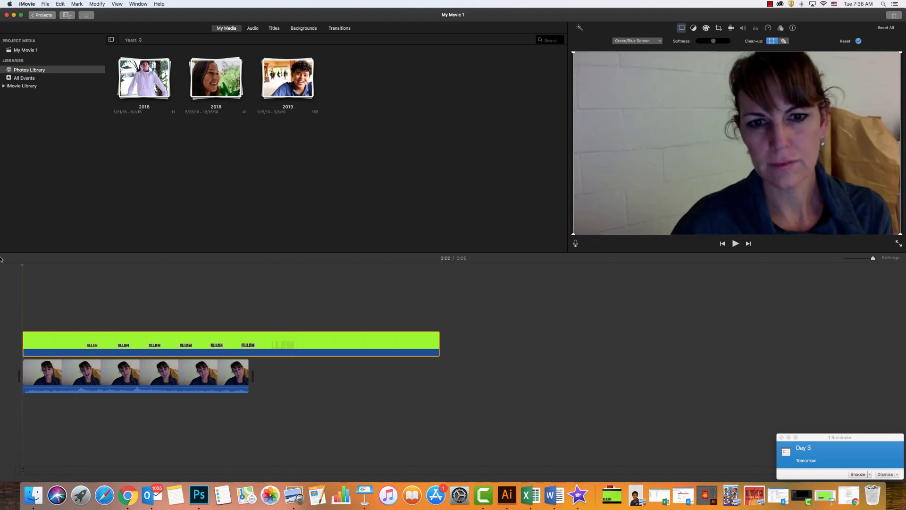
key(space)
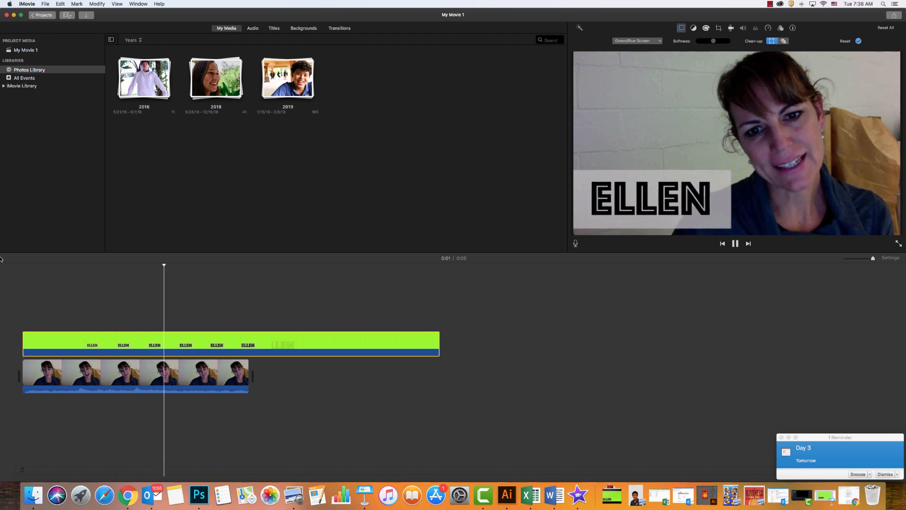
key(space)
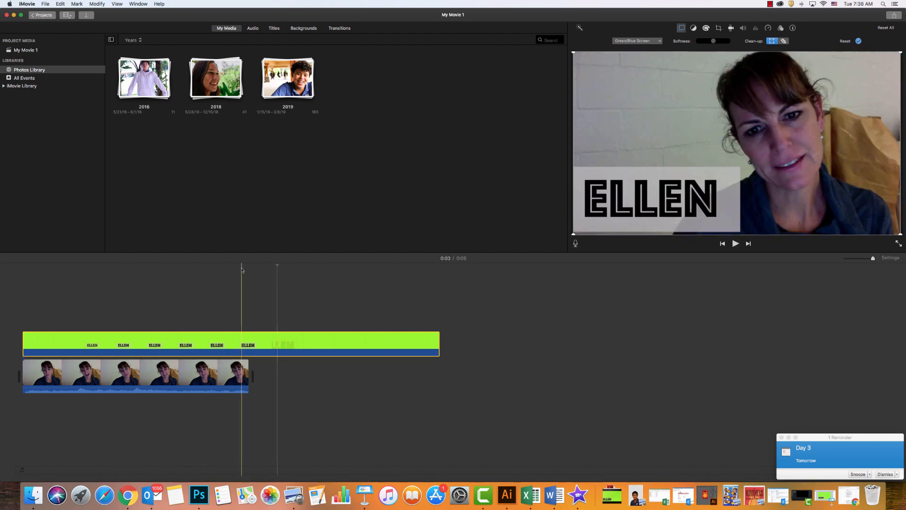
Trim the name banner clip so that it ends together with the introduction clip below it.
drag(278, 266, 250, 266)
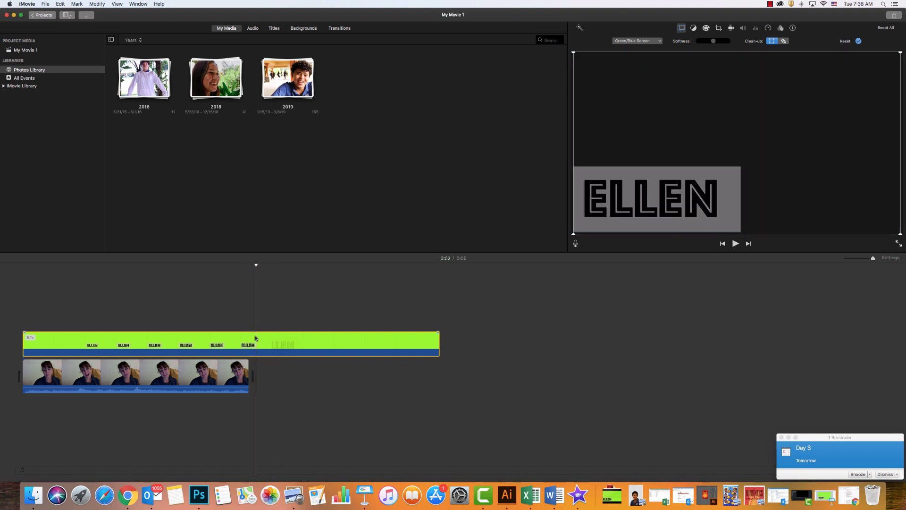
key(alt+slash)
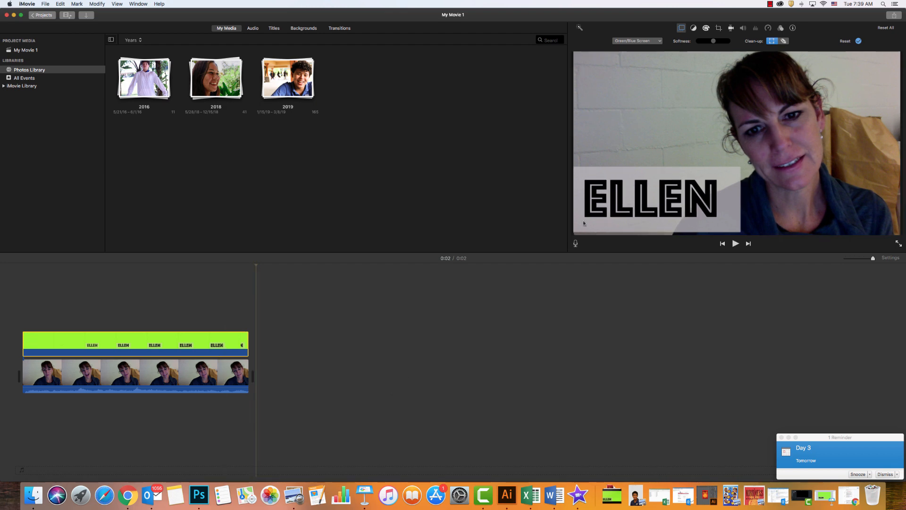
click(770, 4)
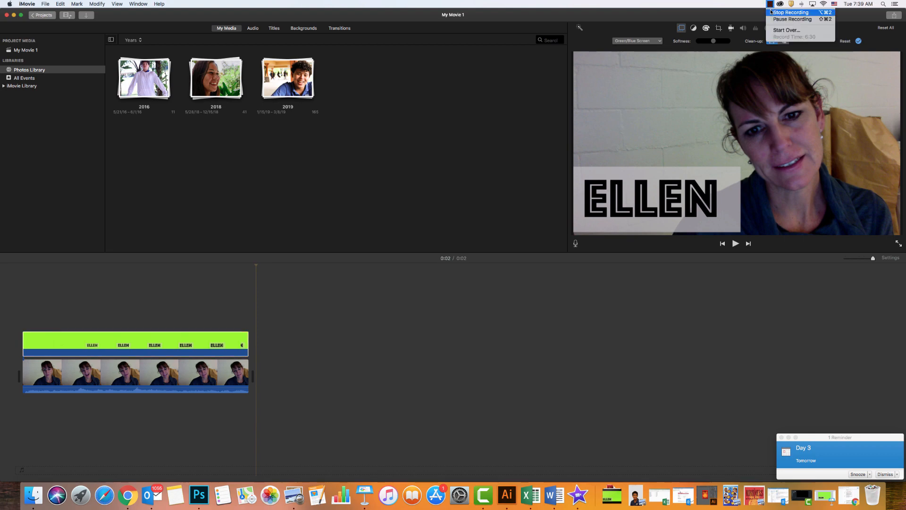